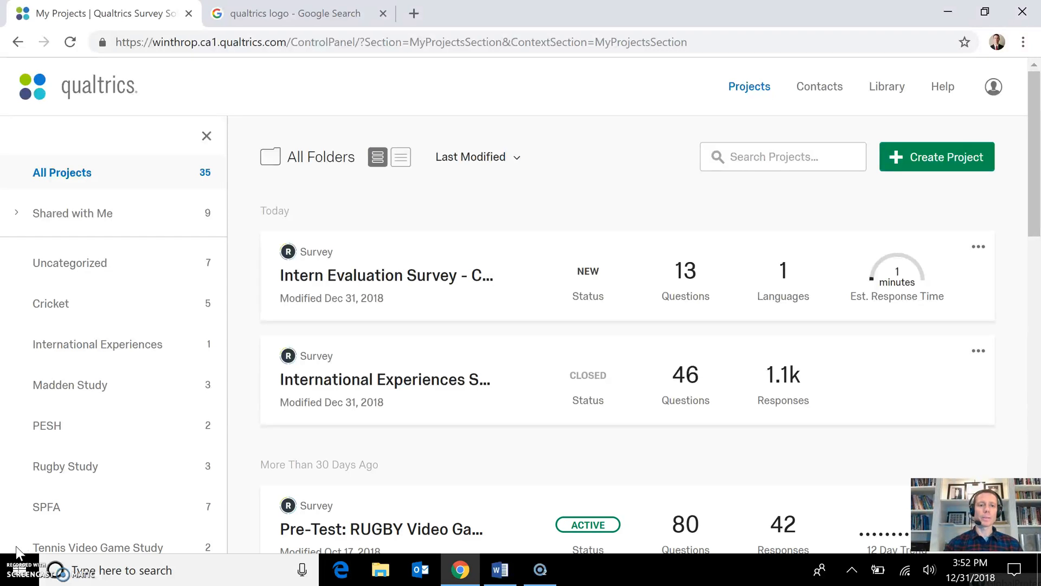
Return to the My Projects list in Qualtrics from the logo area.
left_click(295, 17)
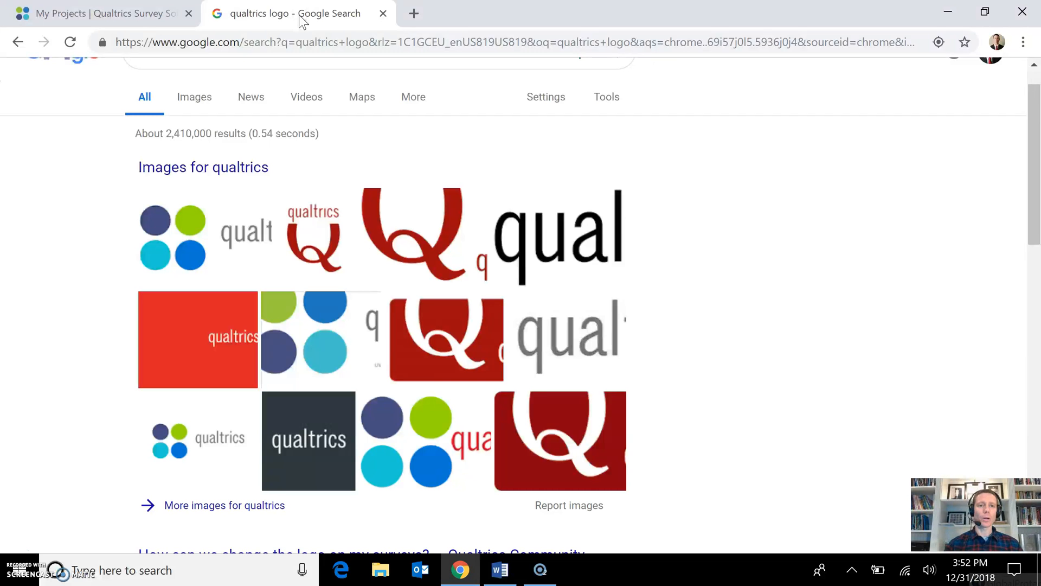
left_click(105, 12)
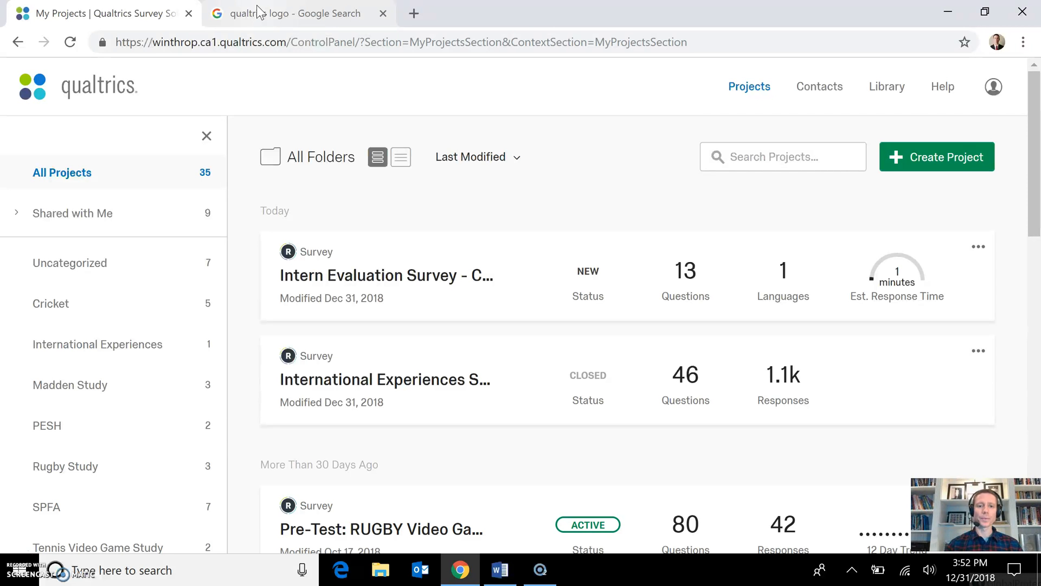
mouse_move(1034, 155)
left_mouse_down()
mouse_move(1037, 267)
mouse_move(1036, 159)
left_mouse_up()
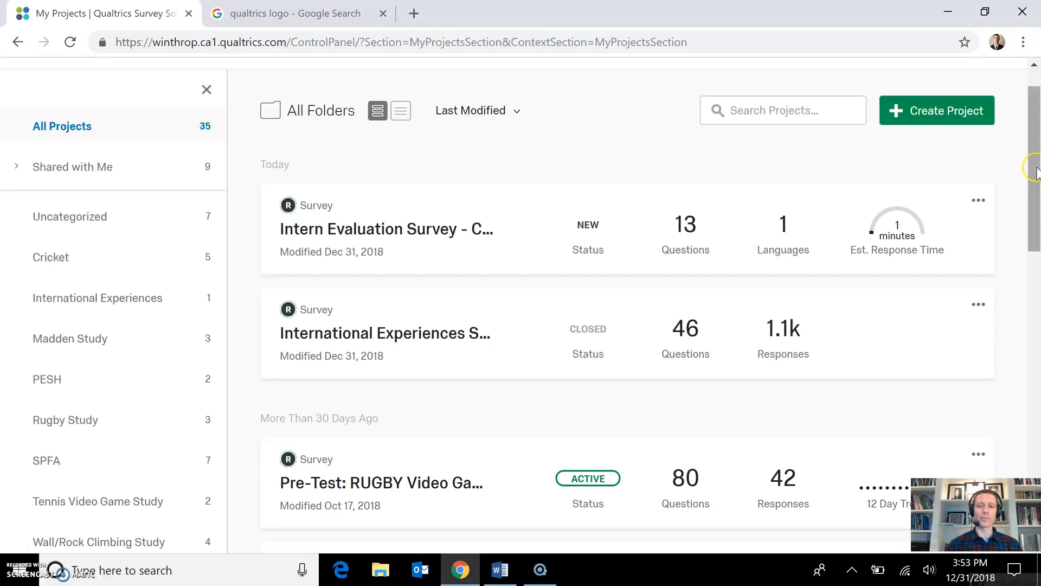
left_click_drag(1033, 168, 1035, 272)
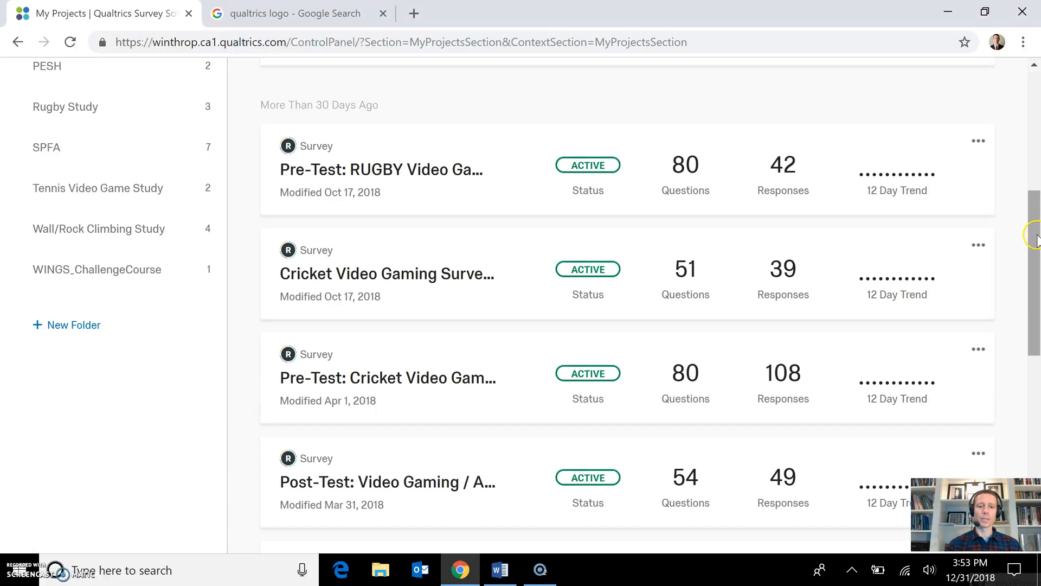
left_click_drag(1033, 236, 1032, 181)
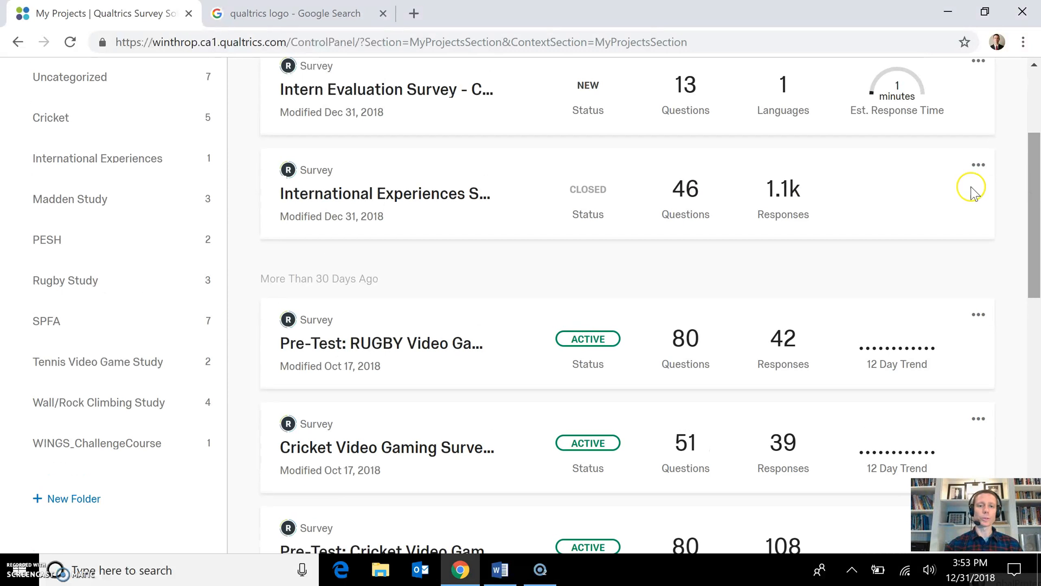
Open the International Experiences Survey so Q1's informed consent form loads in the editor.
left_click(381, 195)
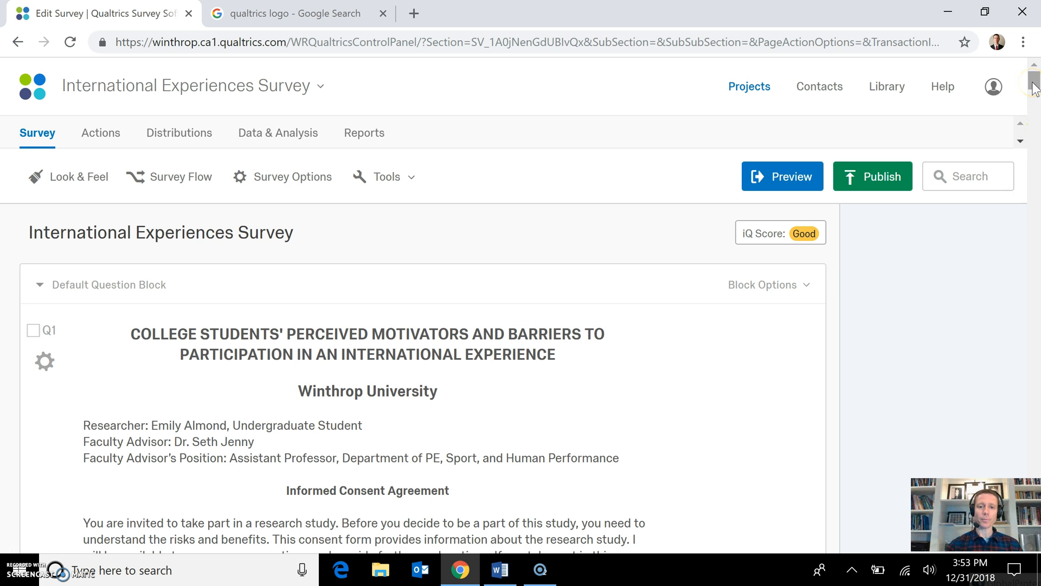
left_click(780, 176)
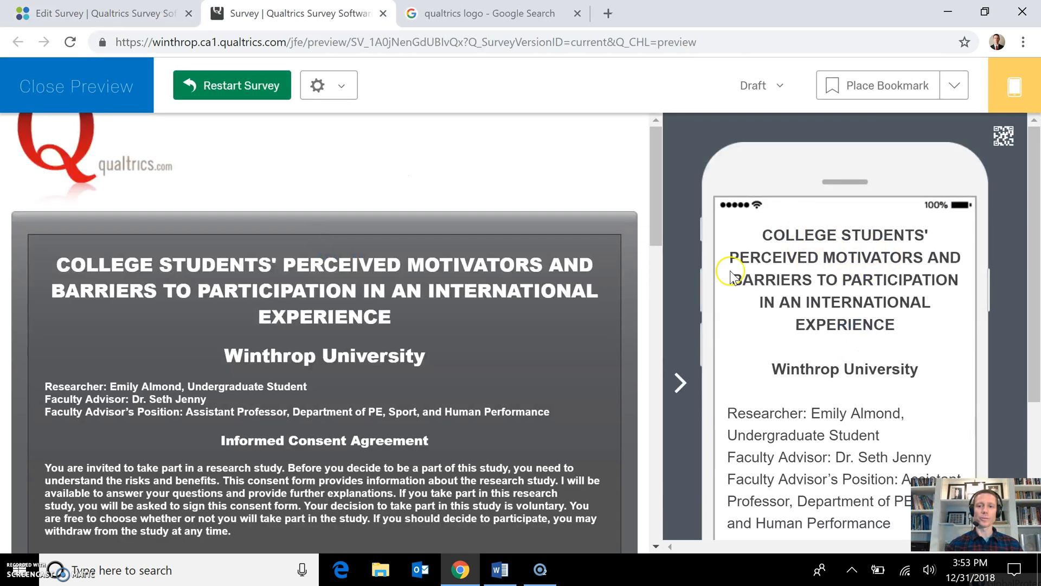
mouse_move(656, 177)
left_mouse_down()
mouse_move(640, 404)
mouse_move(629, 174)
left_mouse_up()
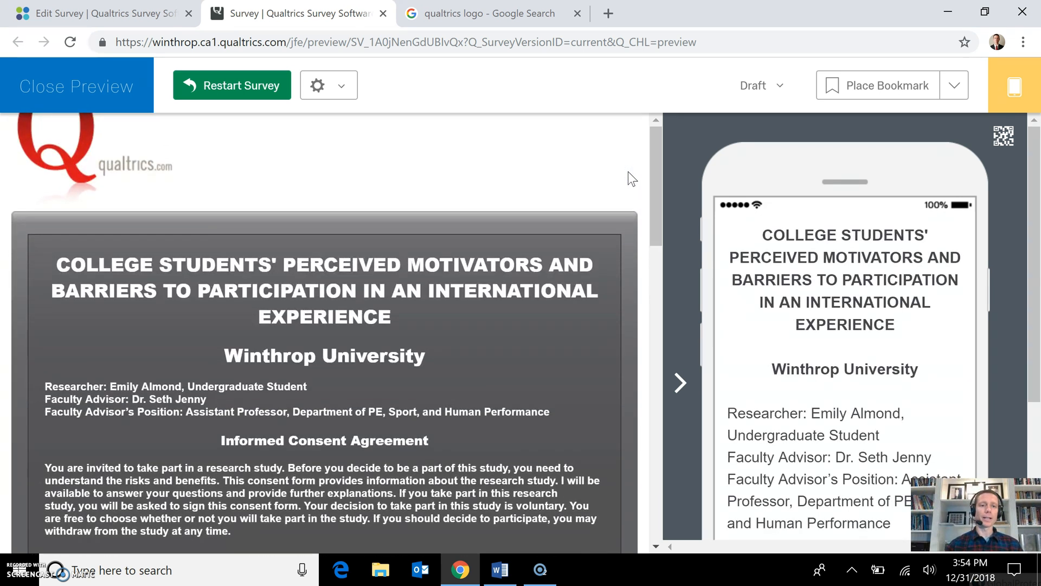
left_click(77, 88)
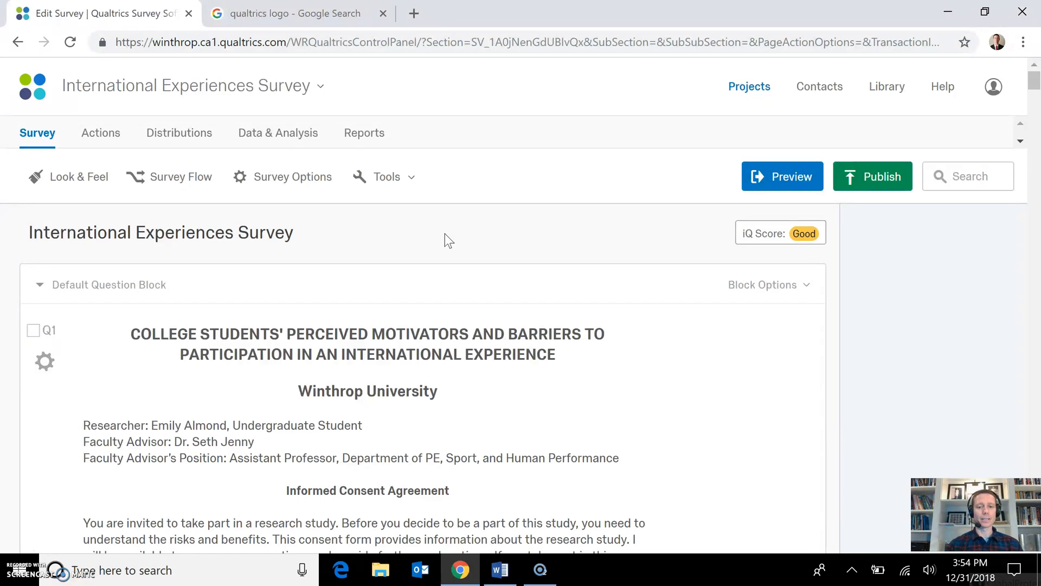
Bring up the Sample_Email recruitment document in Word and point out the survey deadline.
left_click(500, 570)
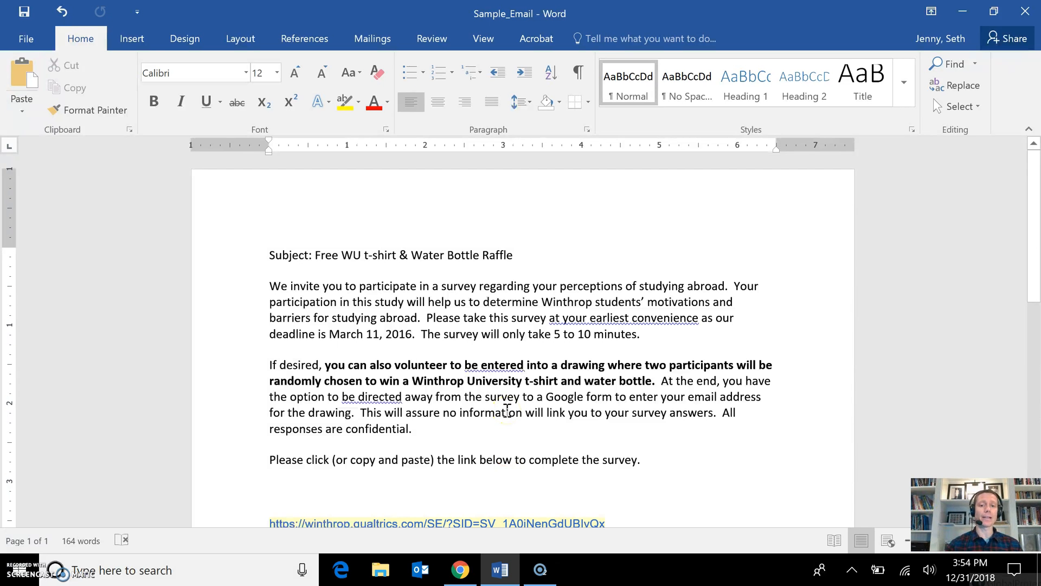
left_click(406, 338)
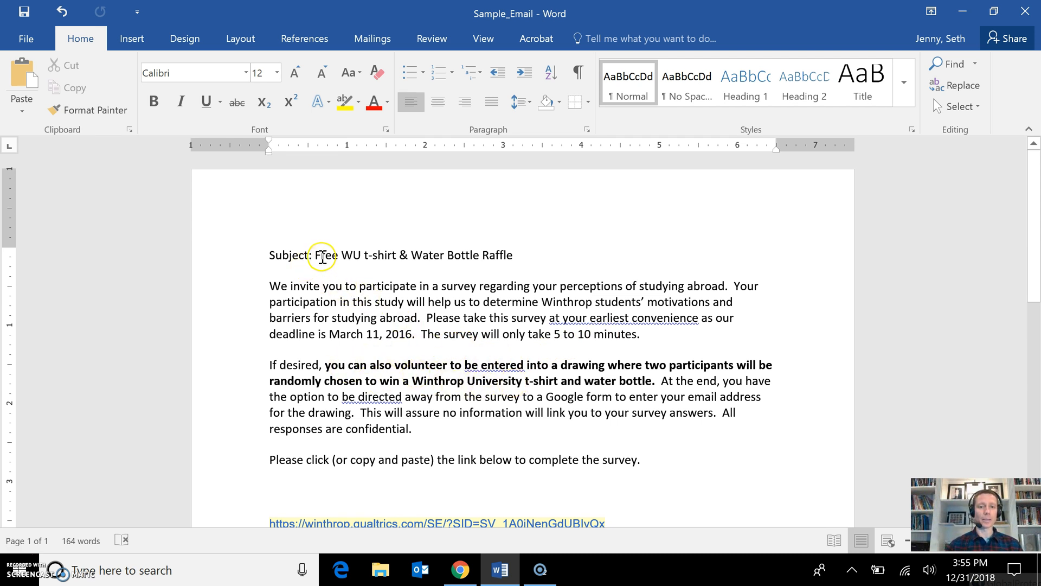
Highlight the 'Free WU t-shirt & Water Bottle Raffle' subject, then review the invitation and raffle paragraphs.
left_click_drag(315, 255, 514, 259)
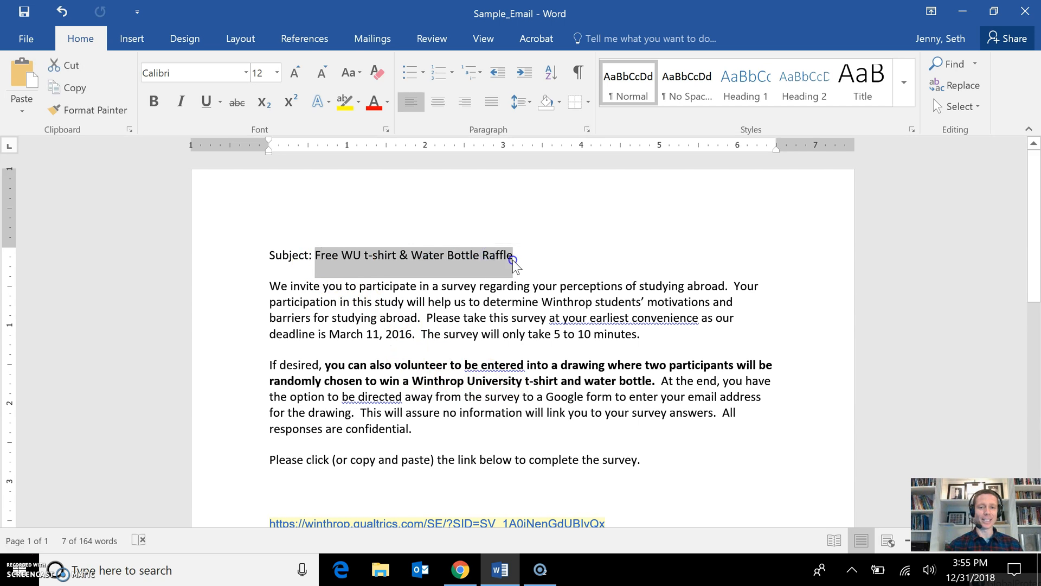
left_click(516, 318)
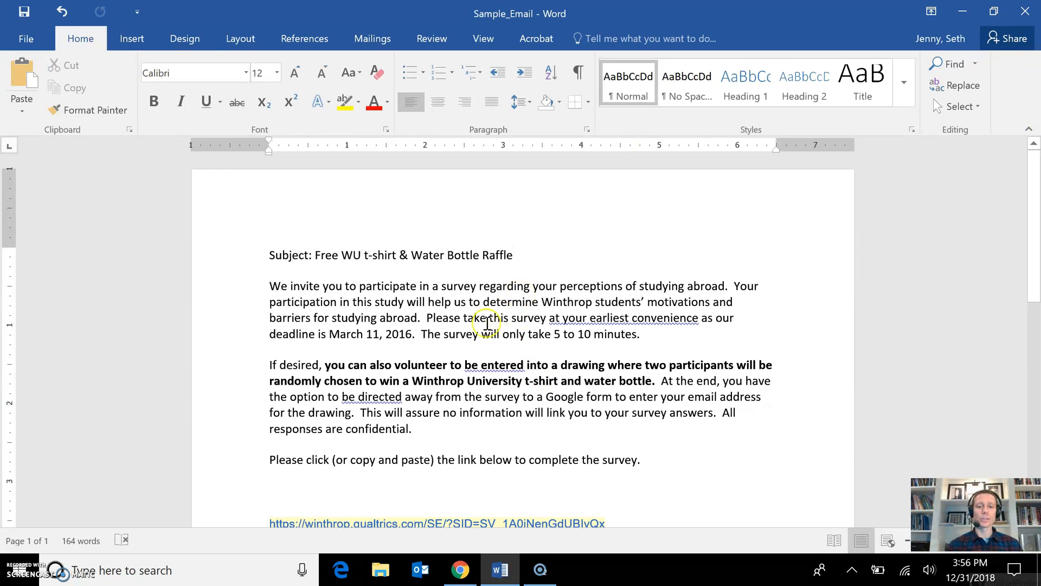
left_click(449, 381)
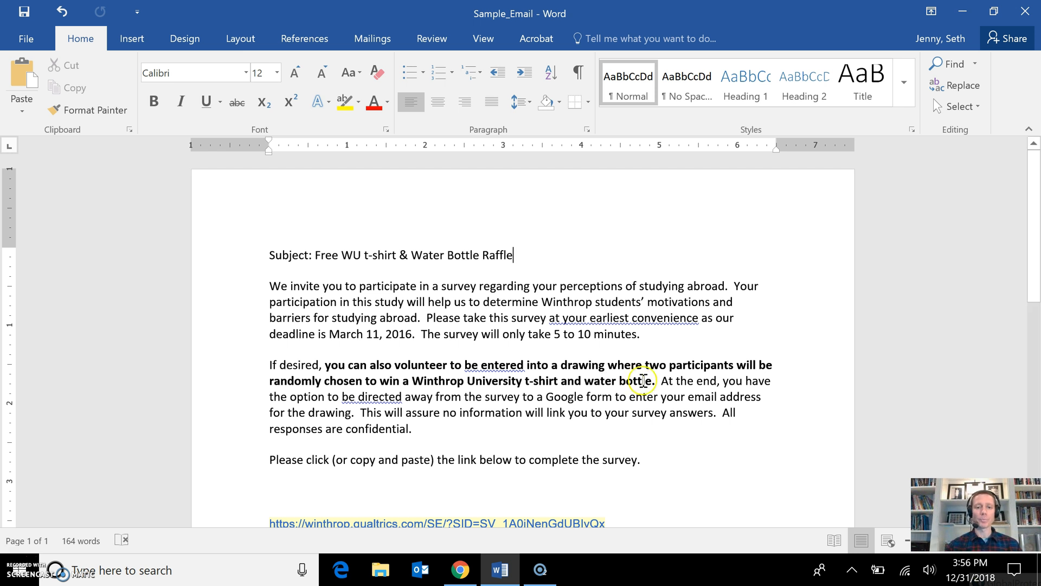
left_click(671, 396)
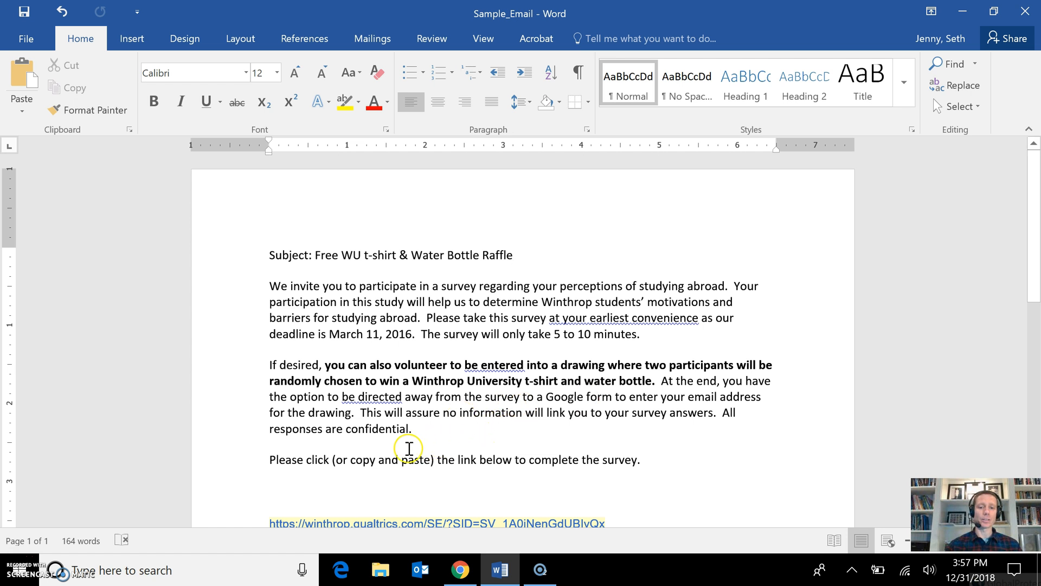
scroll(1038, 349, "down", 5)
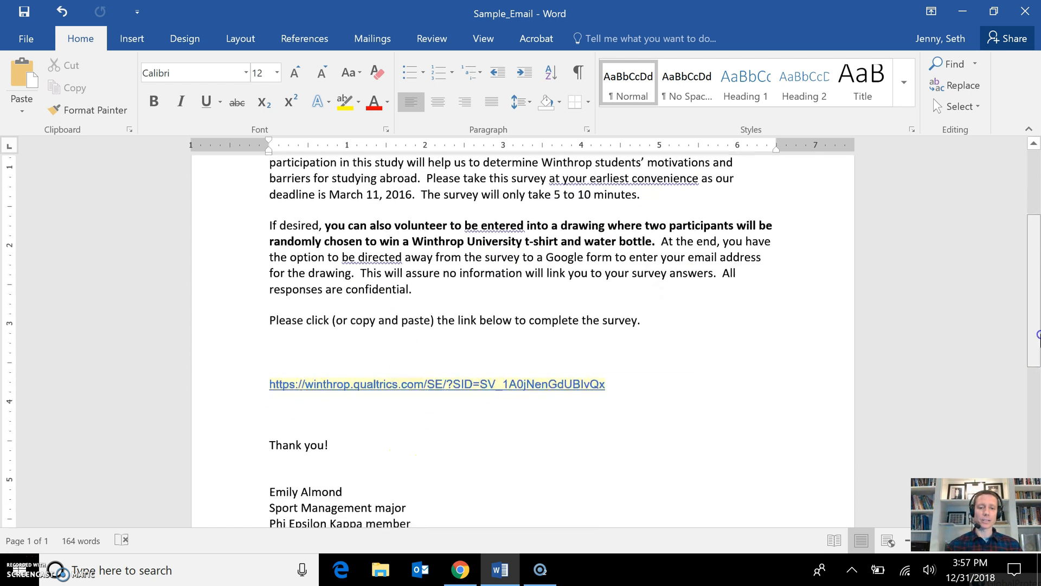
scroll(1037, 358, "down", 2)
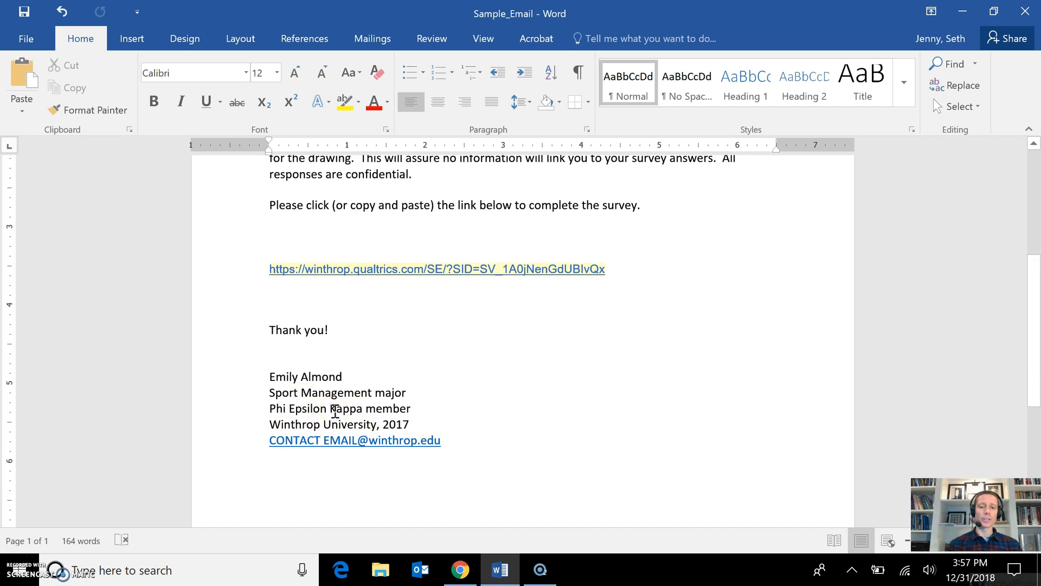
left_click(461, 570)
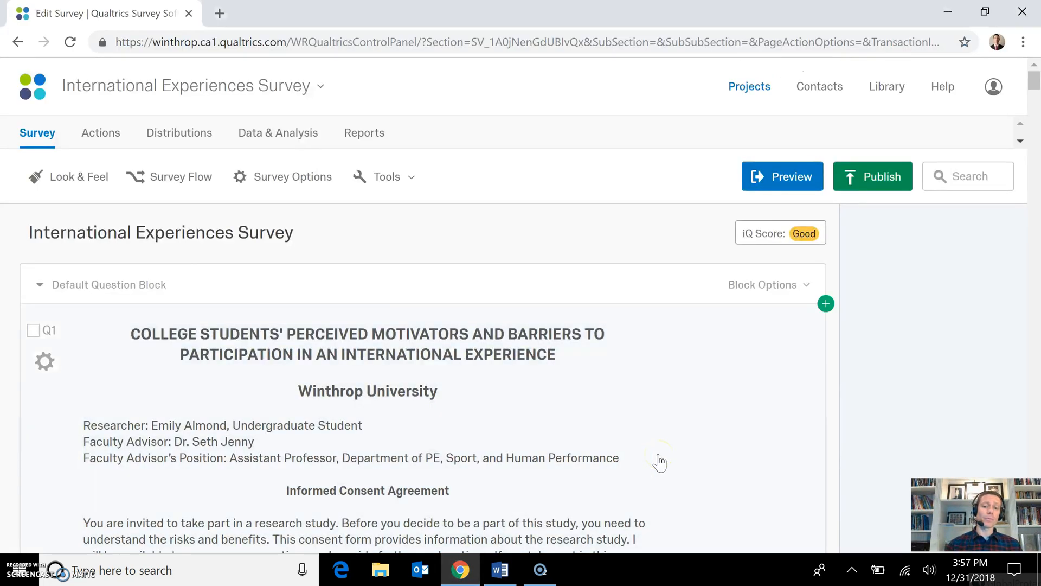
left_click(500, 570)
left_click(500, 570)
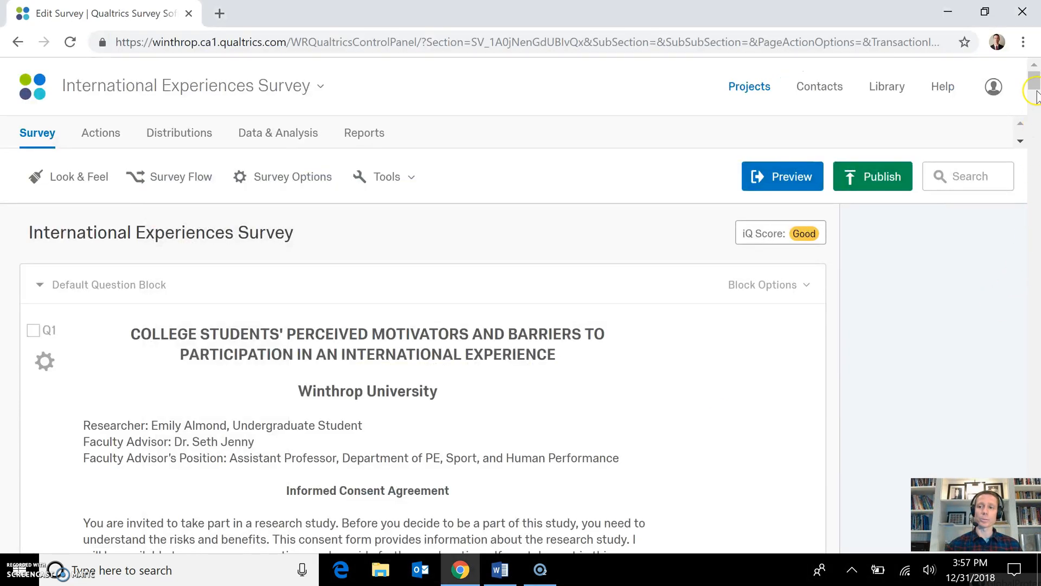
left_click_drag(1035, 81, 1035, 89)
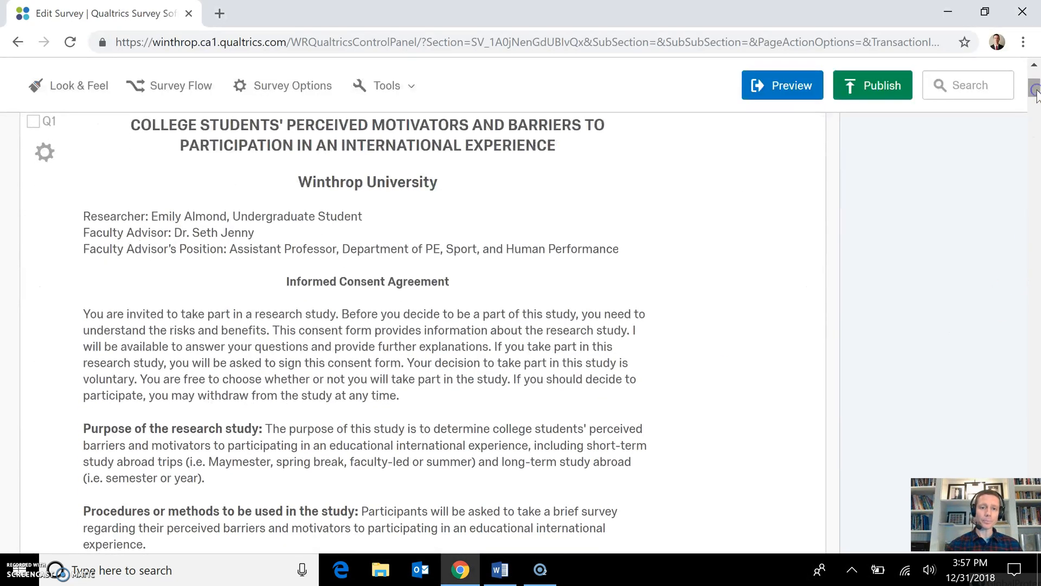
left_click(637, 167)
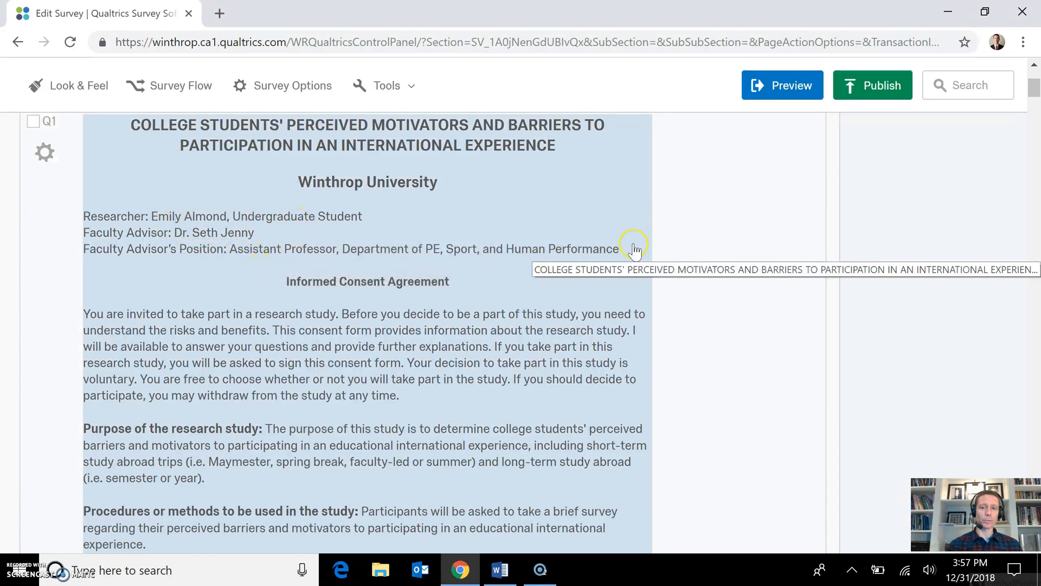
left_click(996, 216)
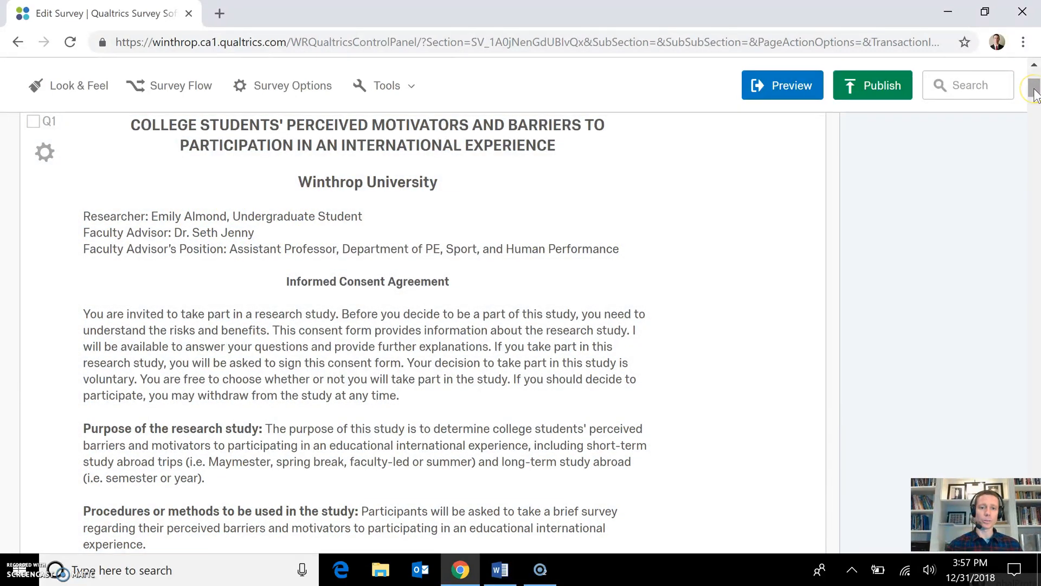
left_click_drag(1033, 91, 1034, 98)
left_click(383, 277)
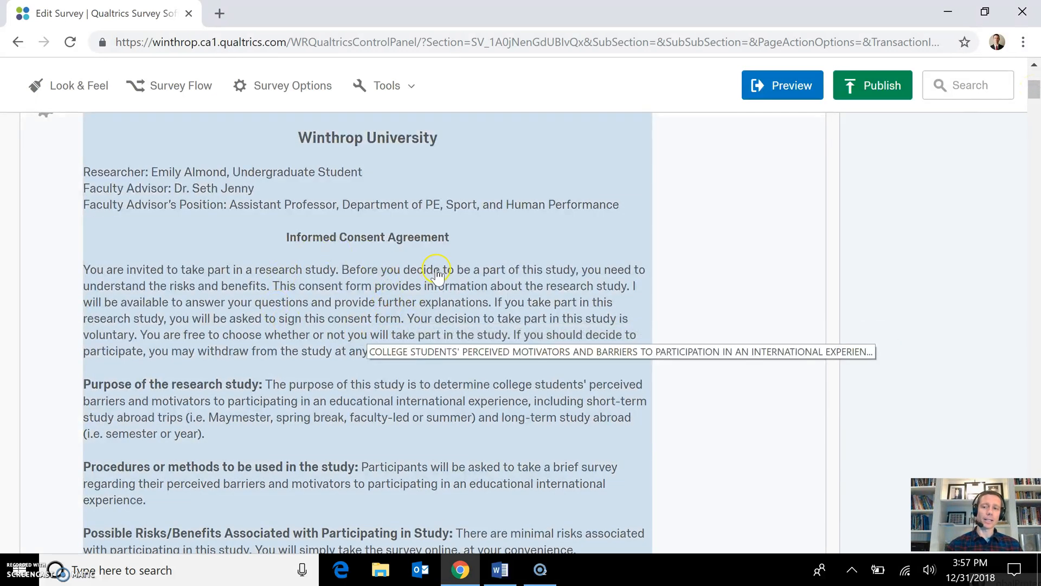
left_click(936, 203)
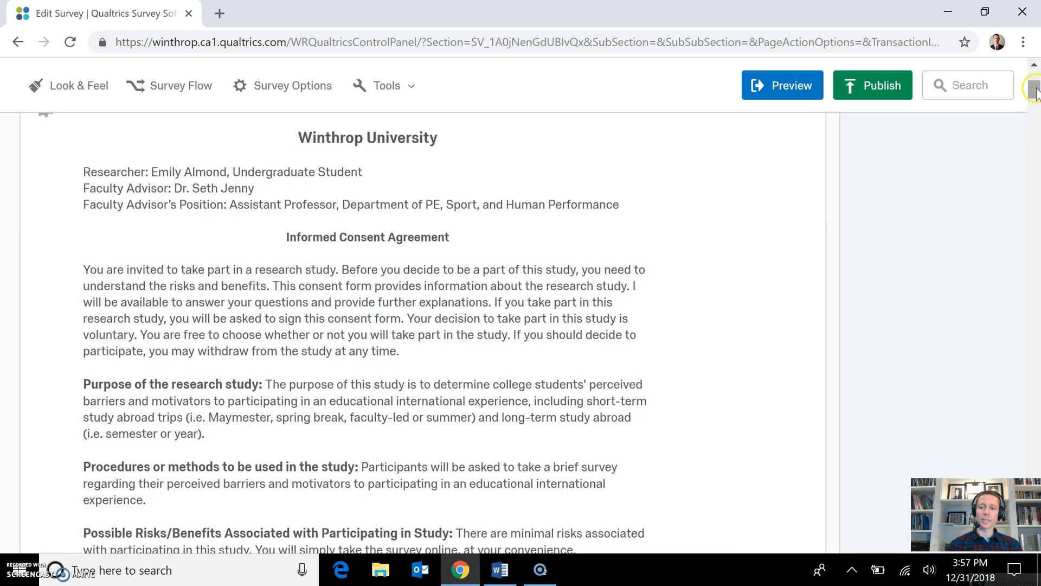
left_click_drag(1035, 88, 1035, 118)
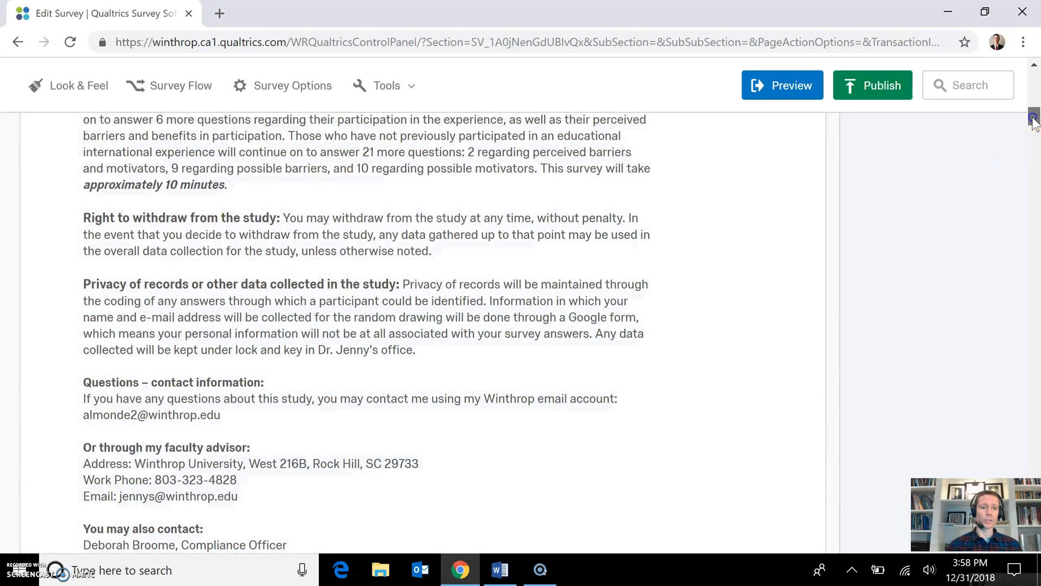
left_click_drag(1033, 121, 1033, 122)
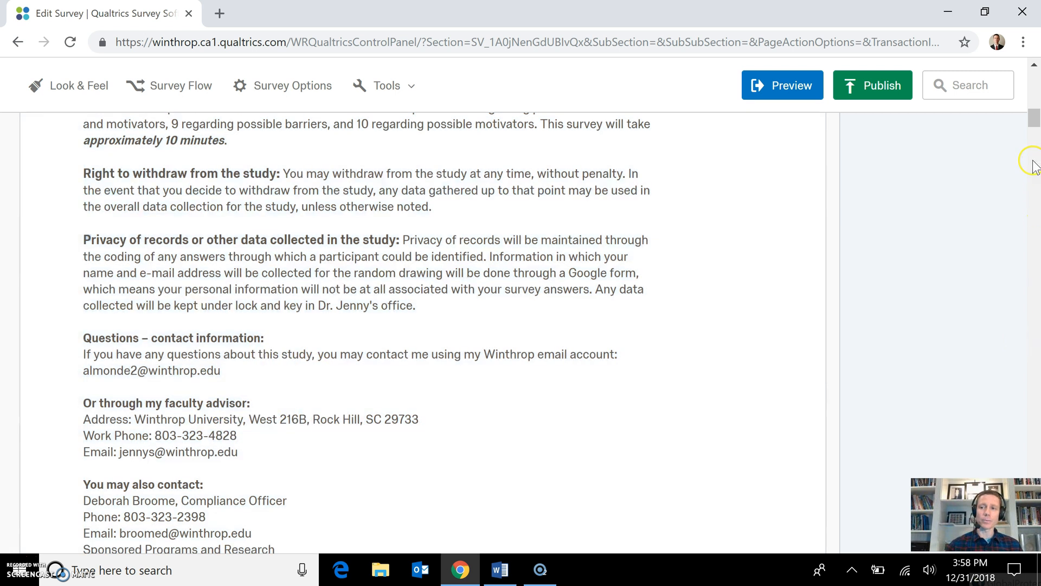
left_click_drag(1033, 123, 1033, 134)
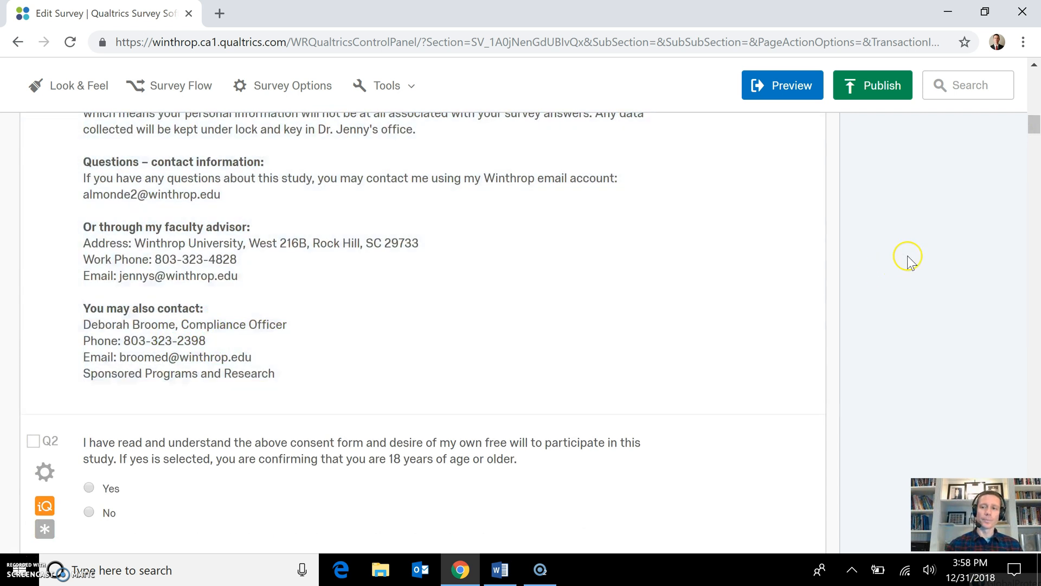
left_click_drag(1036, 124, 1035, 140)
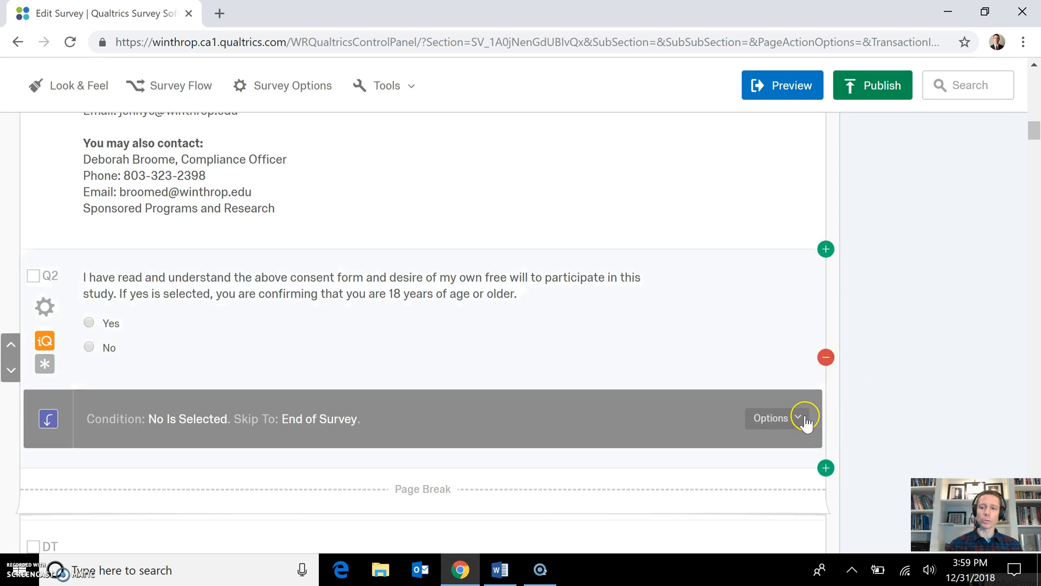
left_click(597, 424)
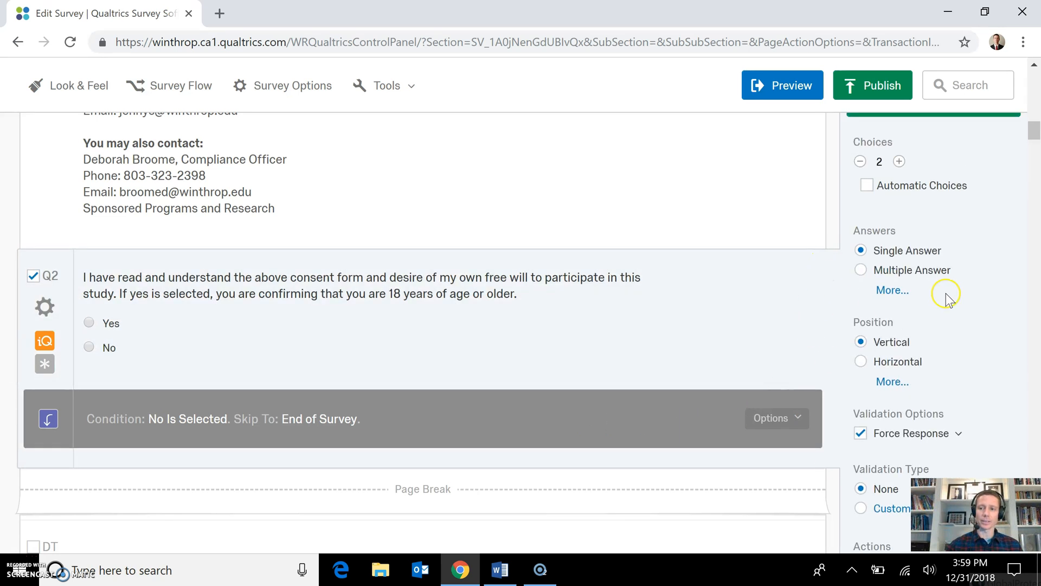
left_click_drag(1034, 128, 1035, 146)
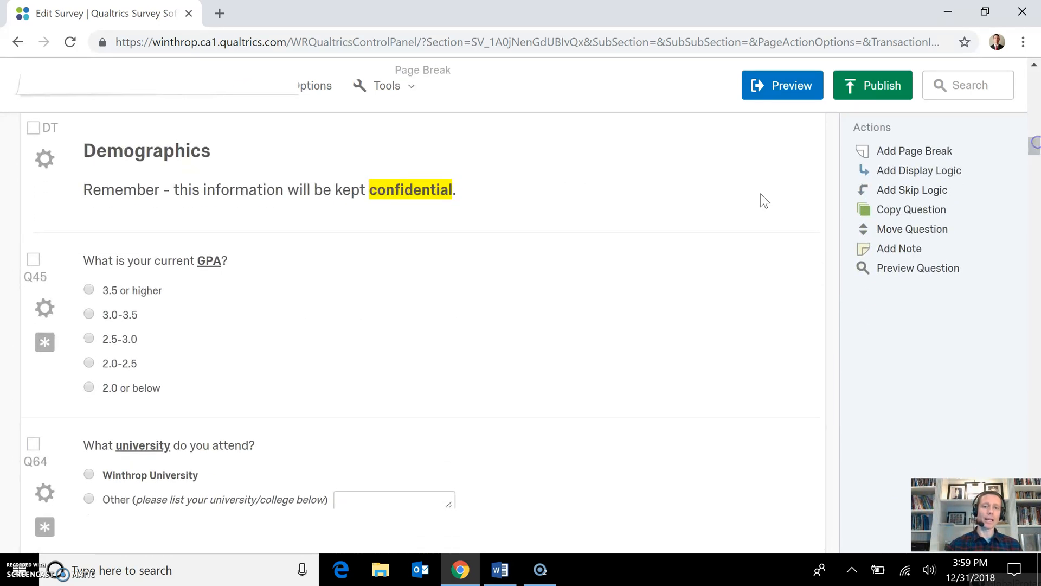
mouse_move(810, 300)
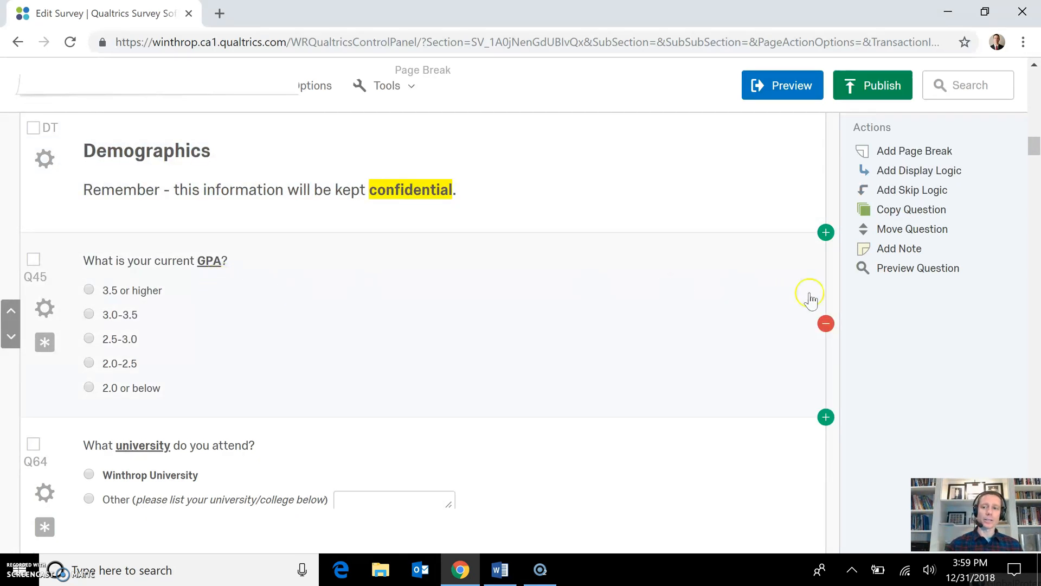
left_click_drag(1034, 148, 1035, 174)
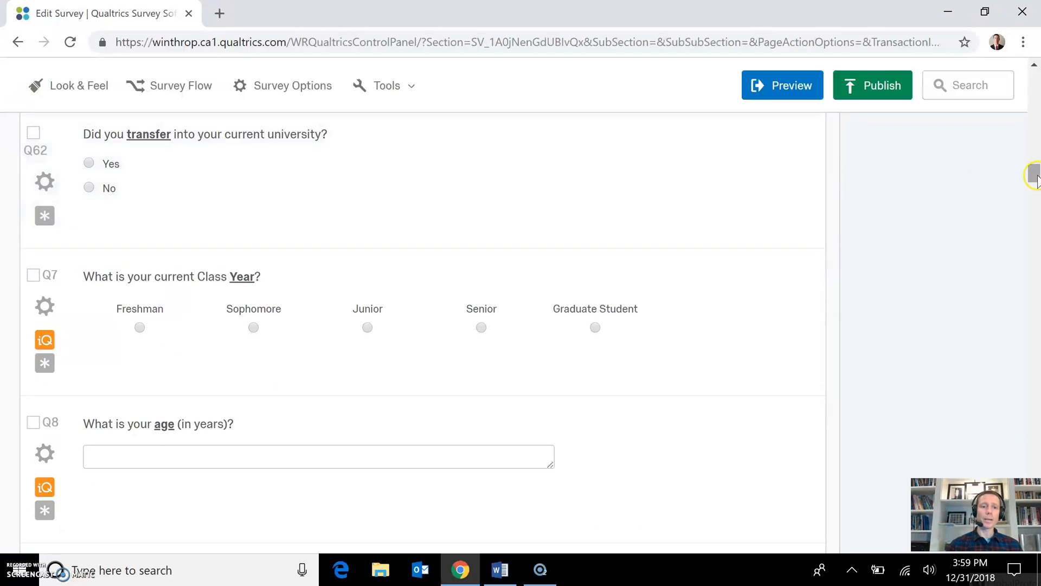
left_click_drag(1035, 175, 1035, 178)
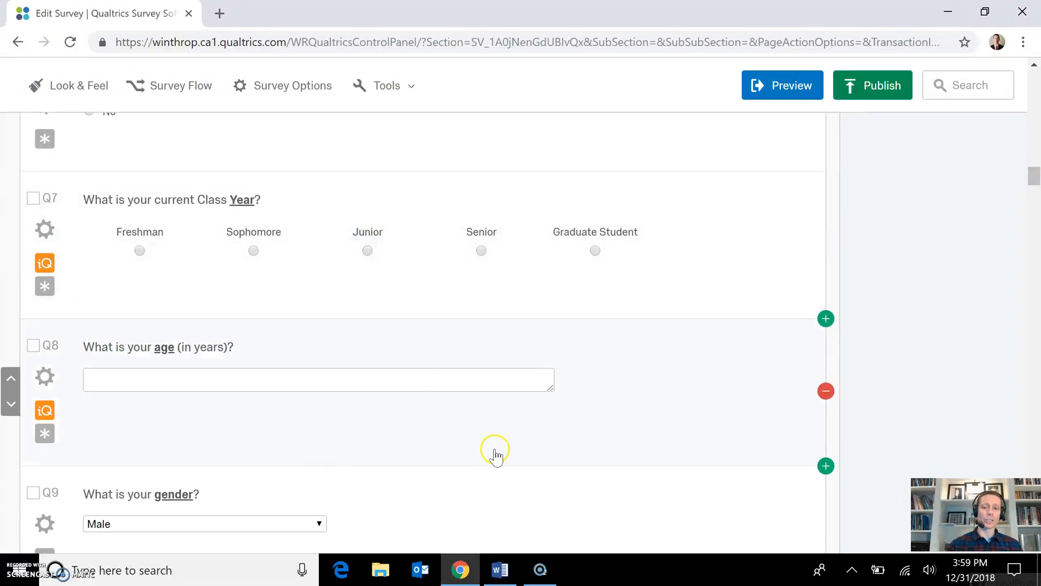
left_click_drag(1033, 184, 1035, 201)
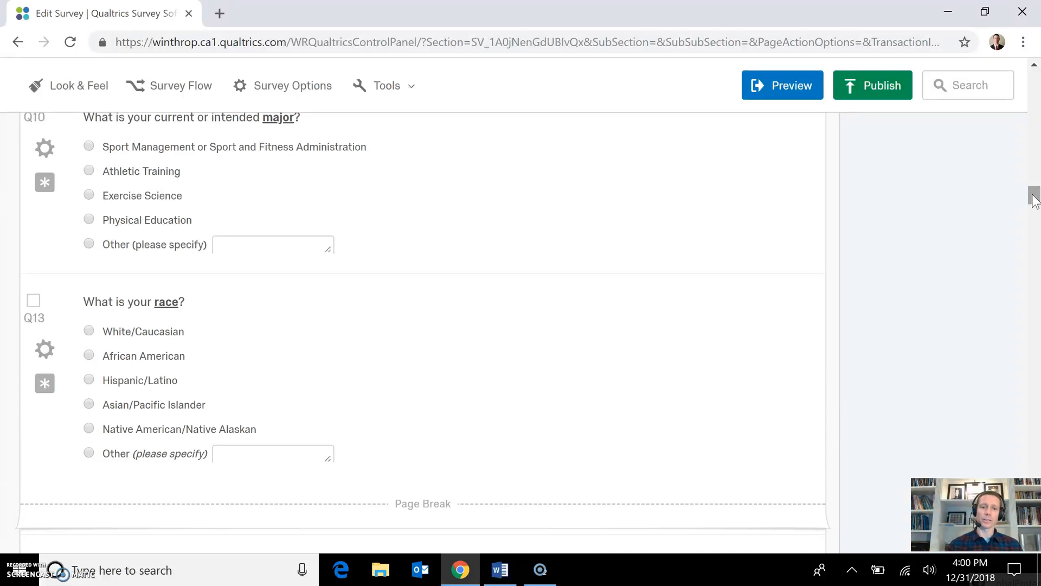
left_click_drag(1033, 198, 1033, 213)
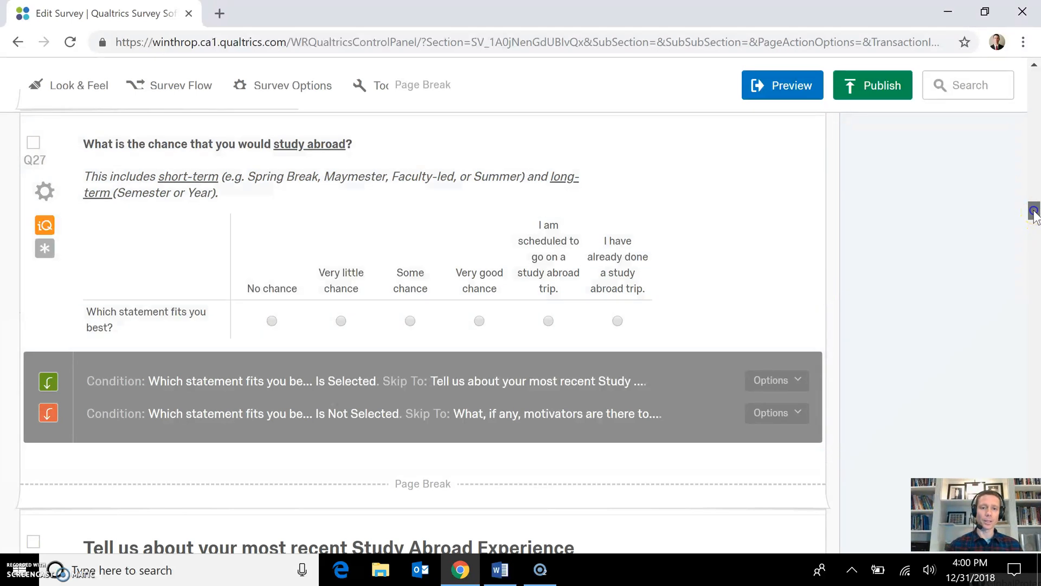
mouse_move(1035, 213)
left_mouse_down()
mouse_move(1034, 233)
mouse_move(1035, 216)
left_mouse_up()
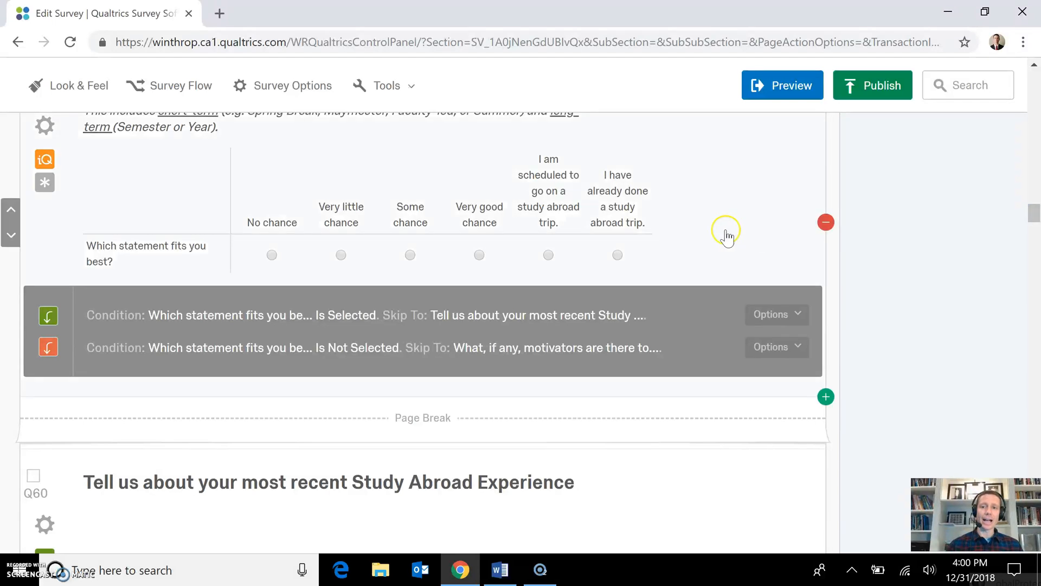
mouse_move(618, 320)
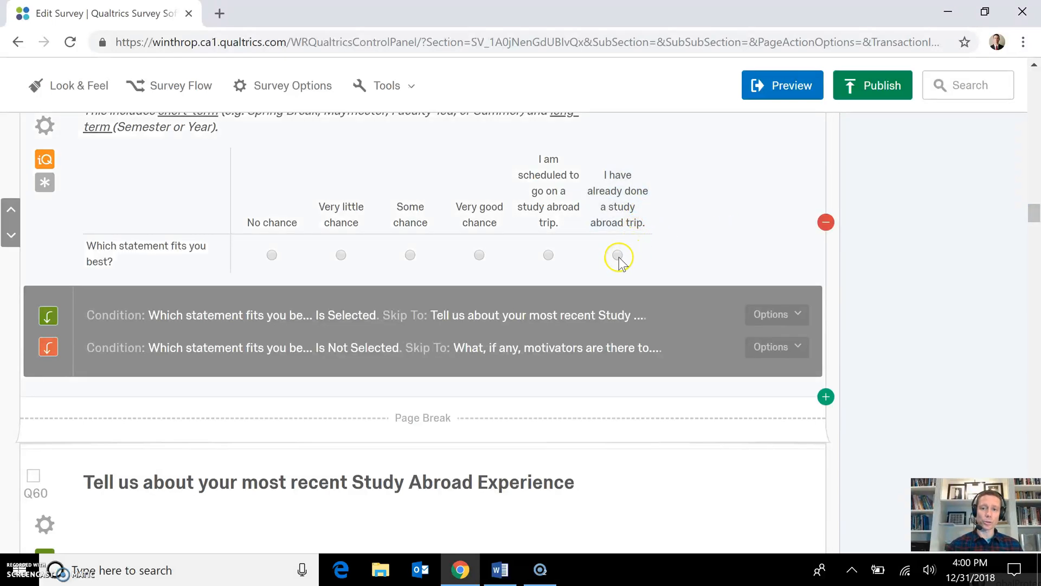
left_click_drag(1035, 218, 1034, 234)
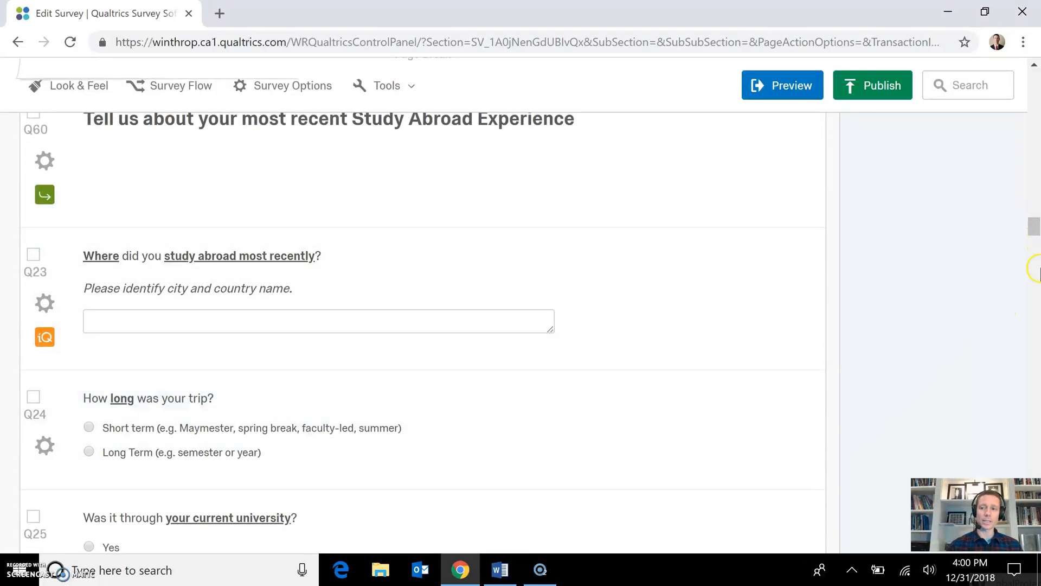
left_click_drag(1035, 223, 1034, 240)
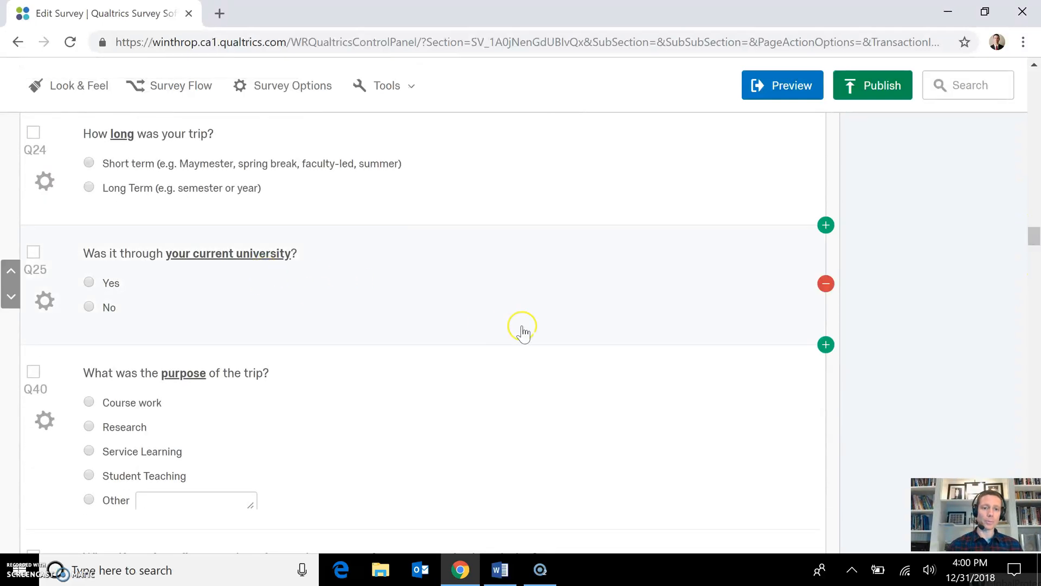
left_click_drag(1034, 239, 1031, 257)
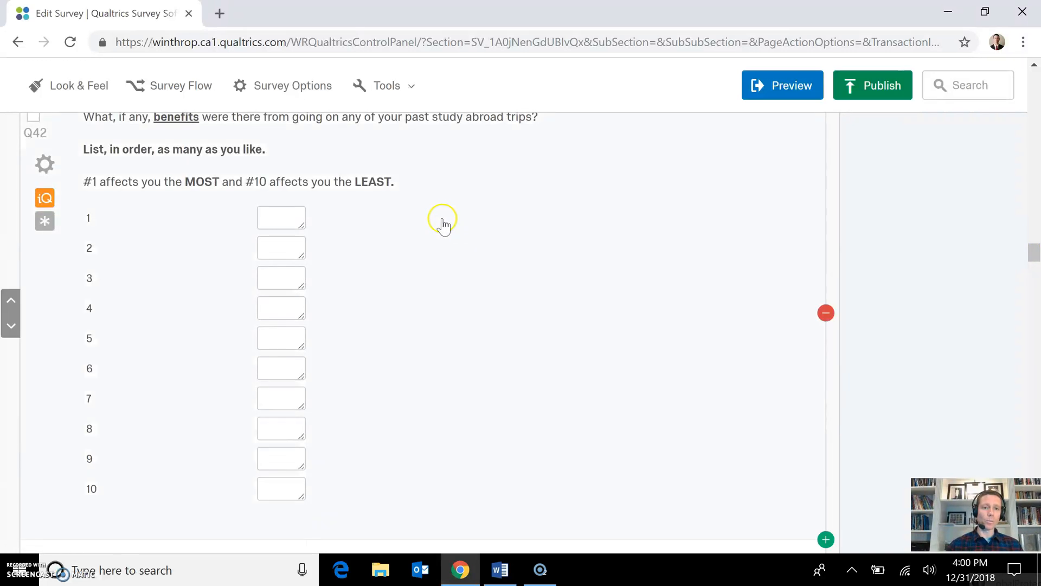
left_click(277, 221)
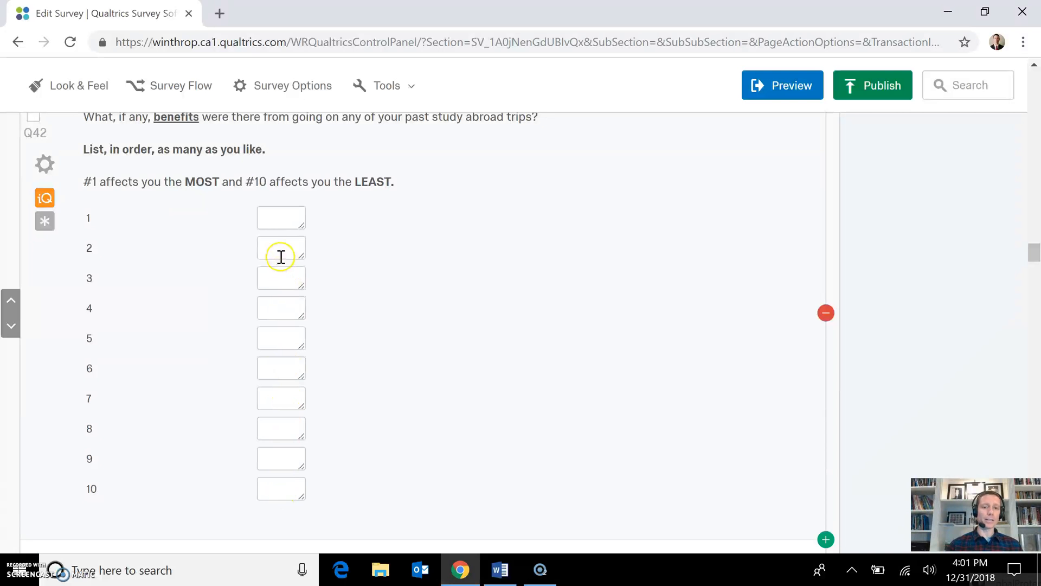
left_click_drag(1034, 251, 1034, 270)
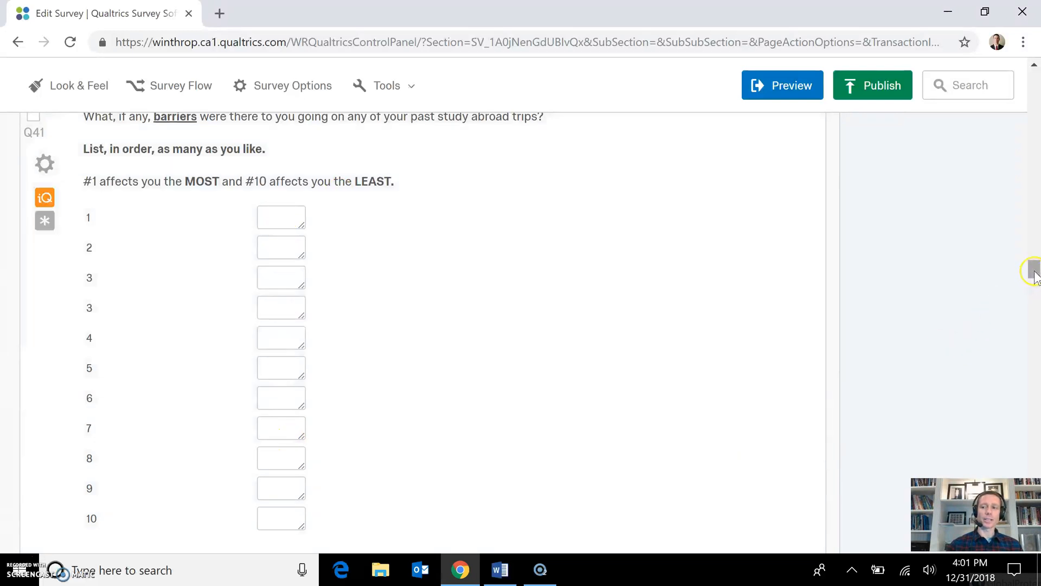
left_click_drag(1034, 265, 1034, 301)
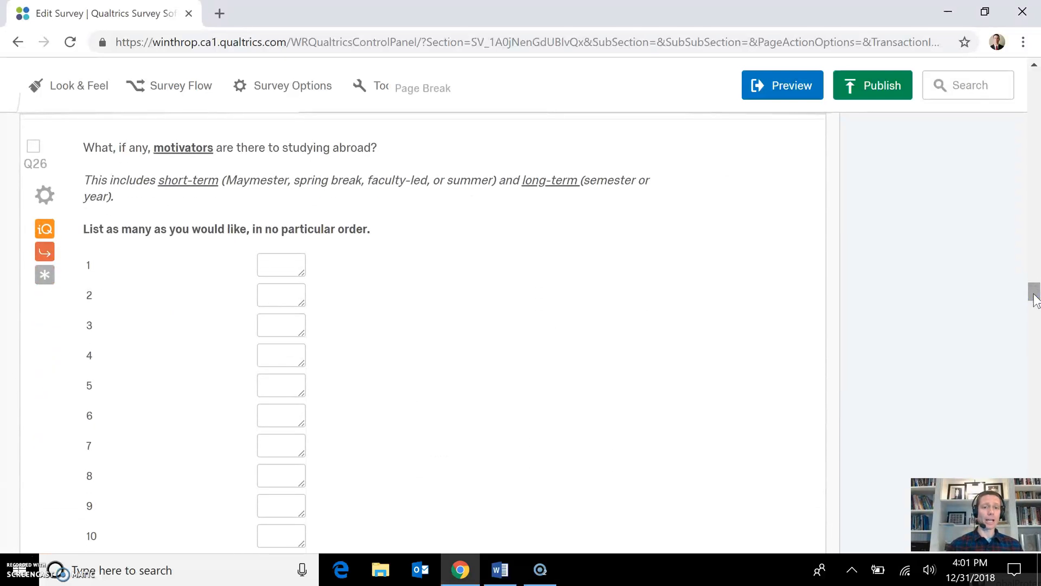
mouse_move(366, 187)
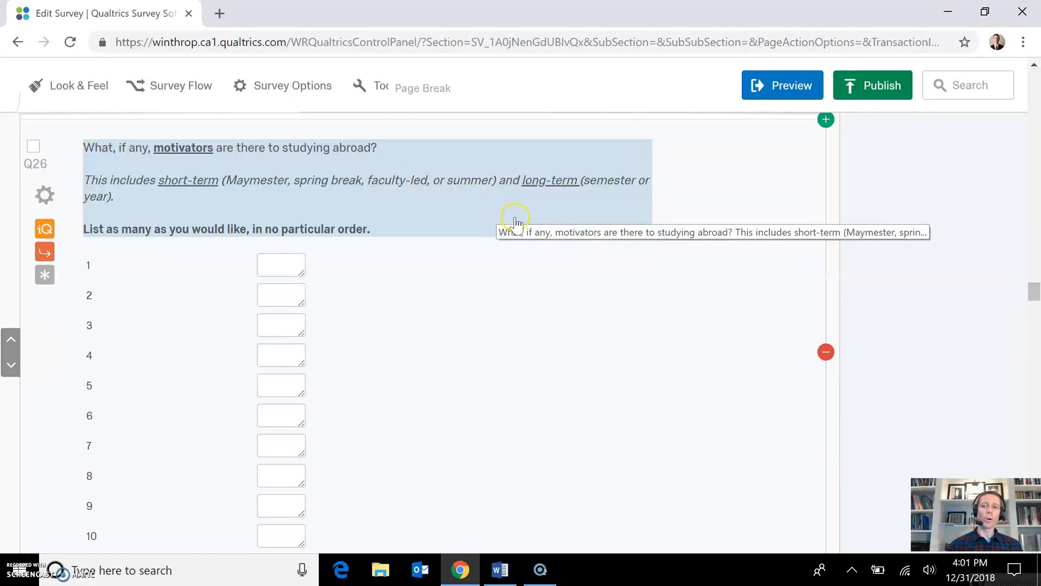
left_click_drag(1034, 292, 1035, 311)
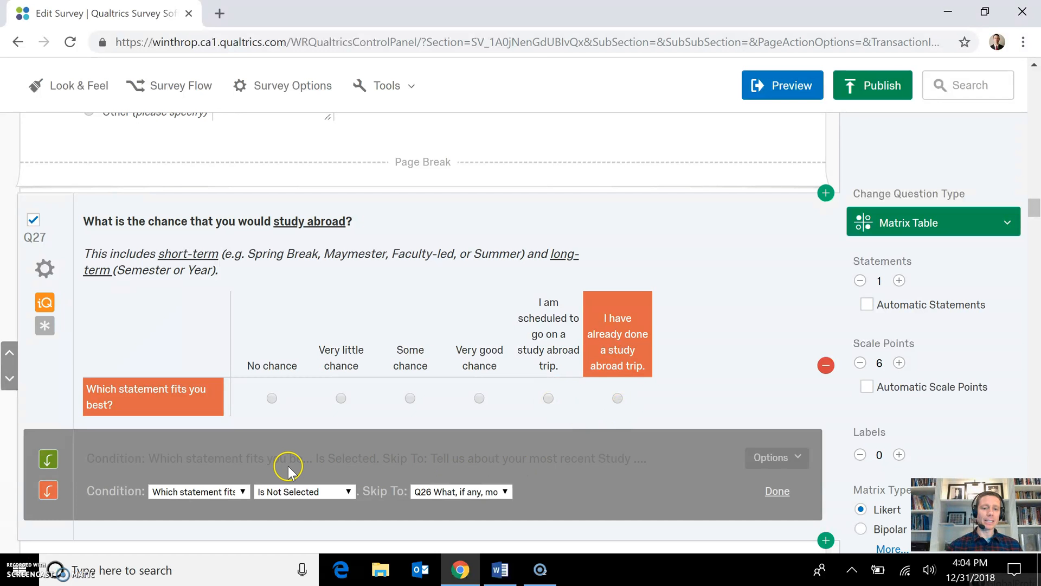
Expand Q27's Is Selected skip condition that jumps to Q60 for editing.
left_click(363, 462)
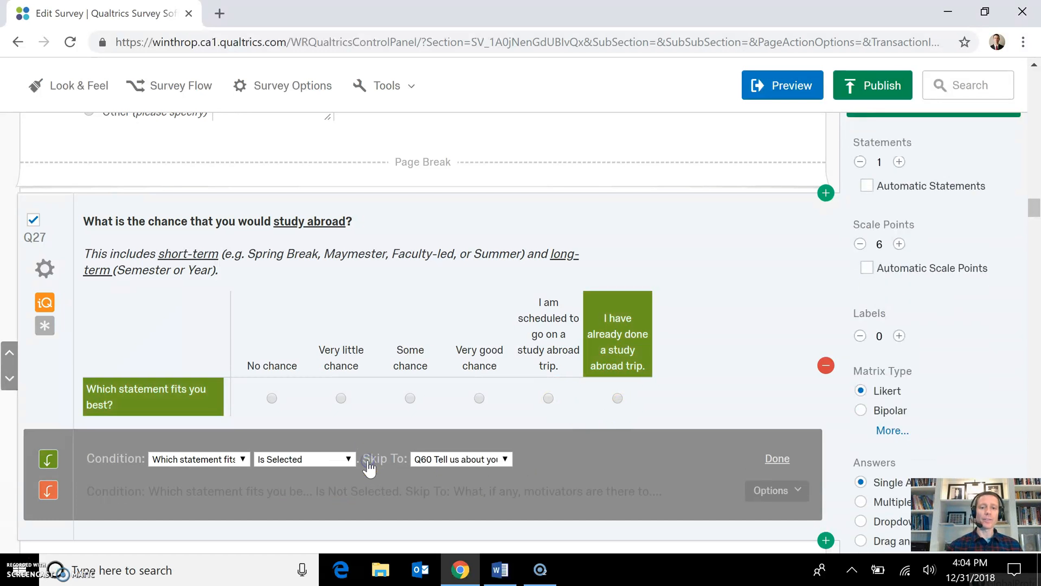
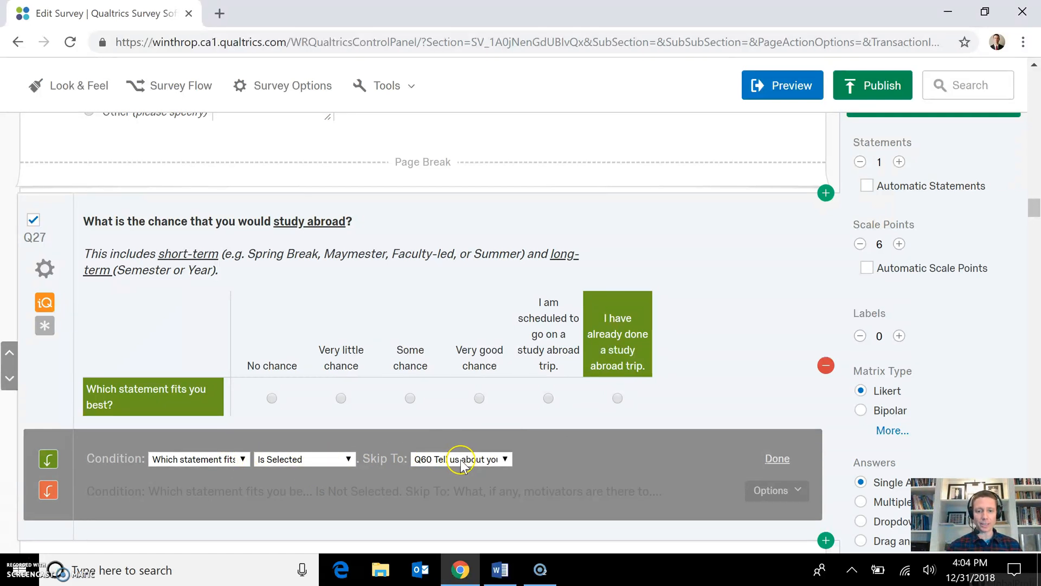
Open Q27's second skip rule (Is Not Selected, Skip To Q26) for editing.
left_click(405, 491)
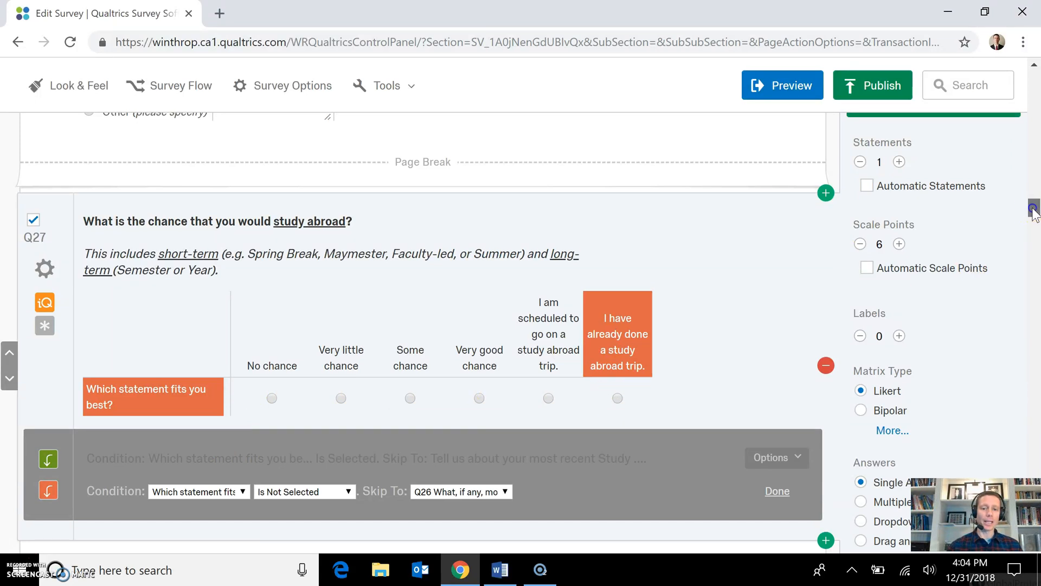
left_click_drag(1033, 210, 1034, 292)
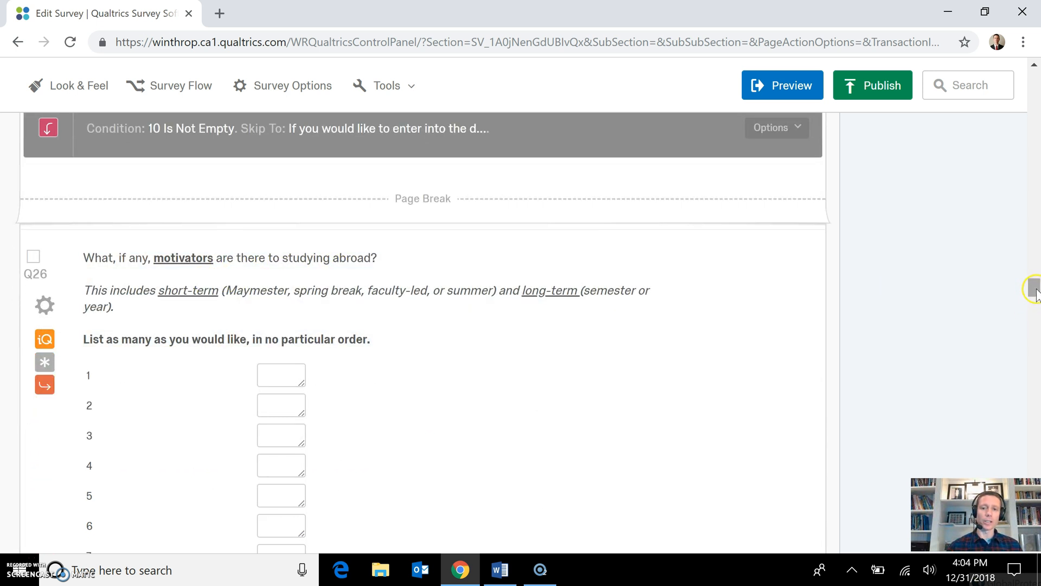
left_click_drag(1035, 288, 1024, 216)
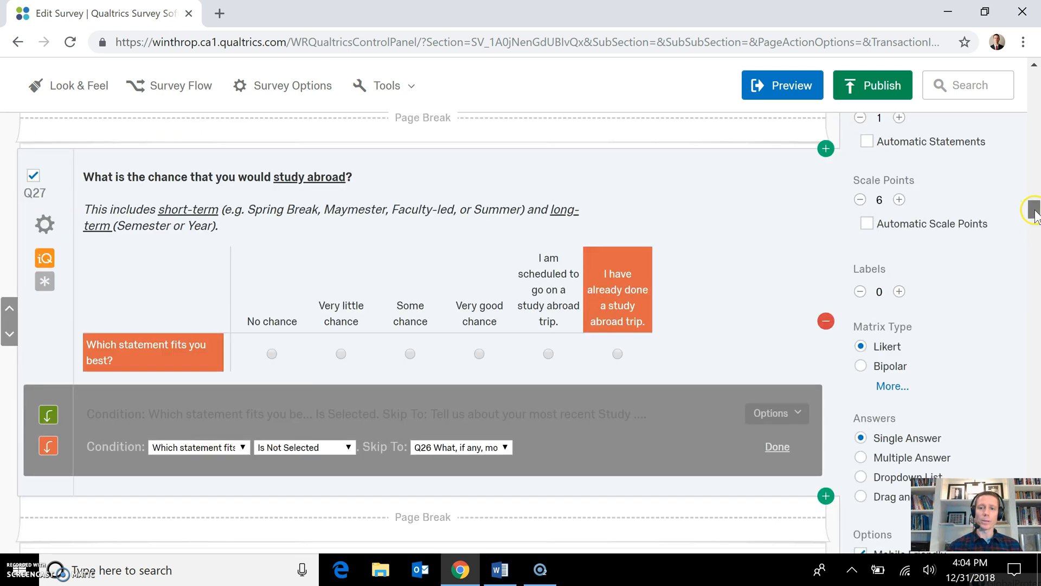
left_click_drag(1035, 211, 1033, 208)
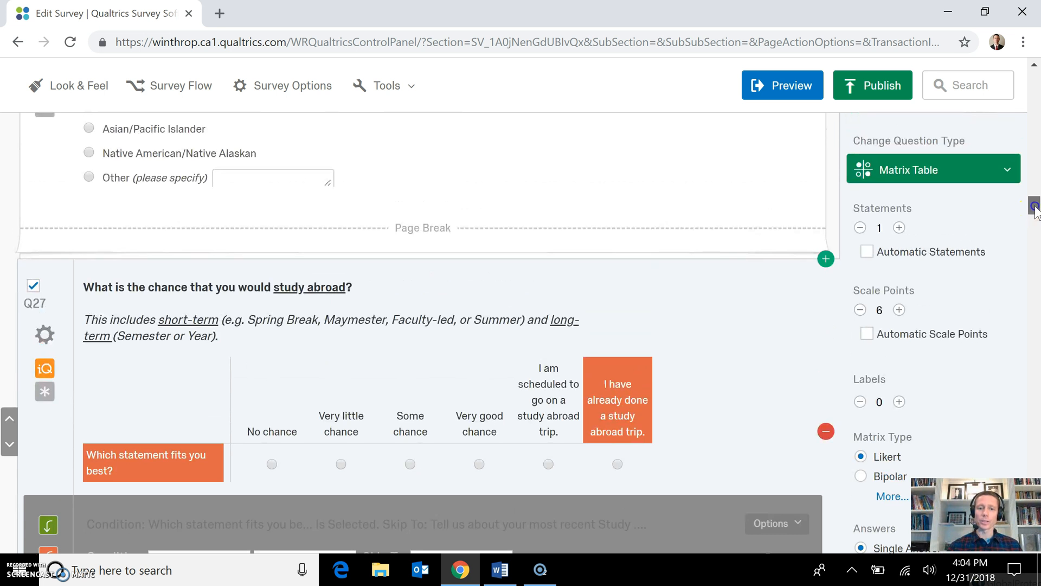
left_click(980, 172)
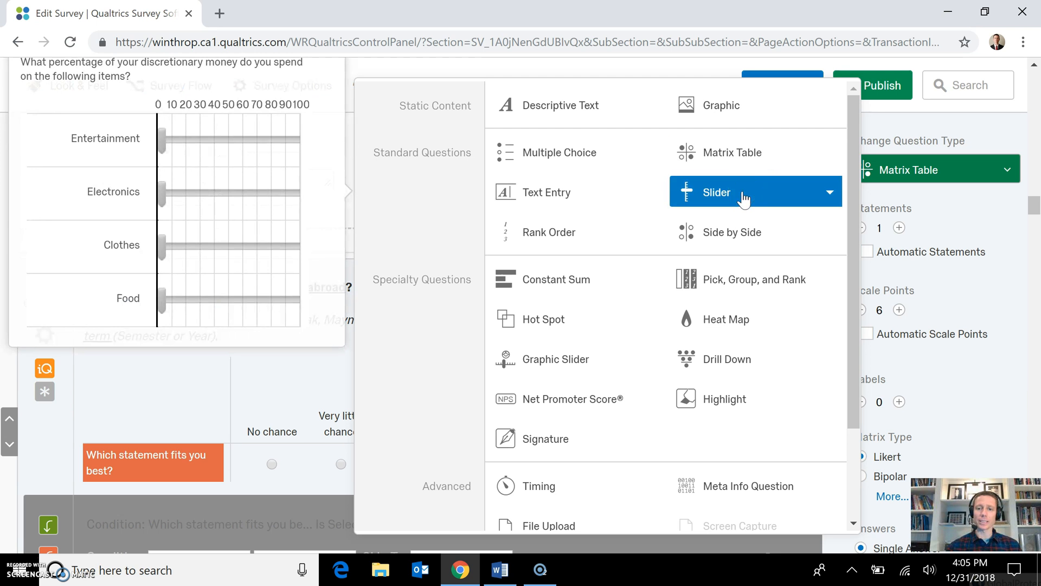
left_click(854, 190)
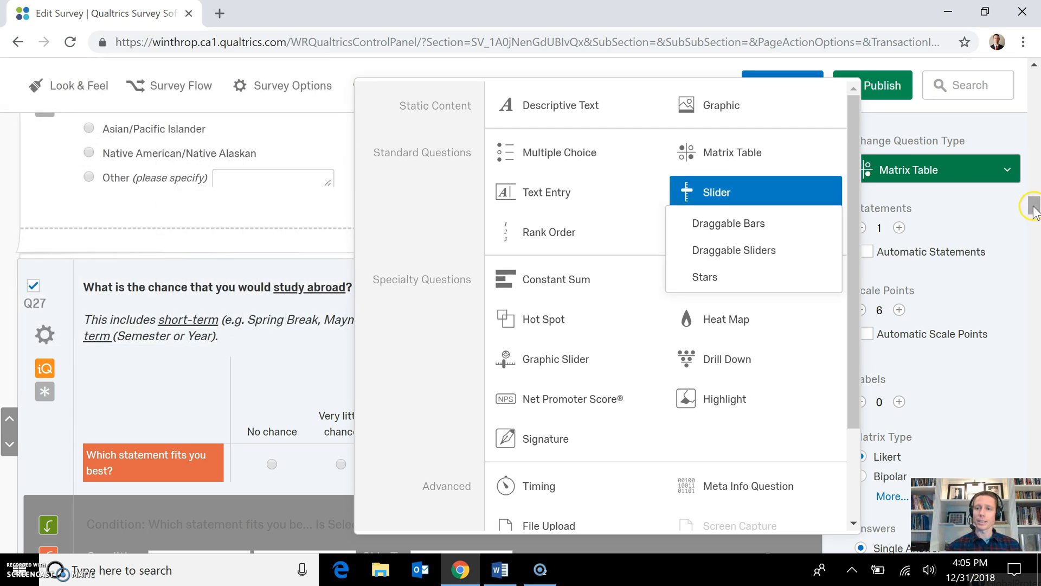
left_click(1033, 205)
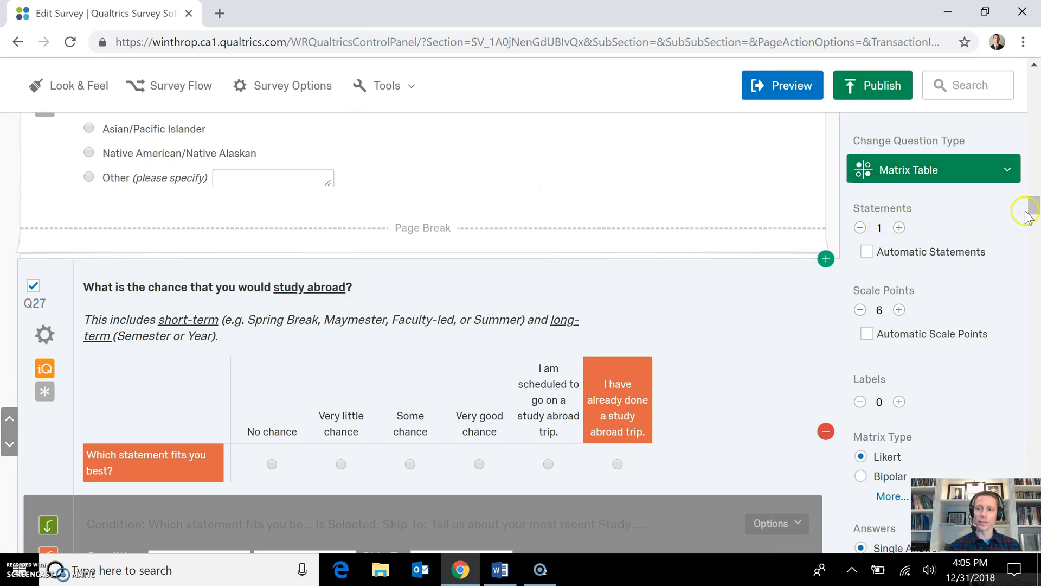
left_click_drag(1033, 203, 1033, 213)
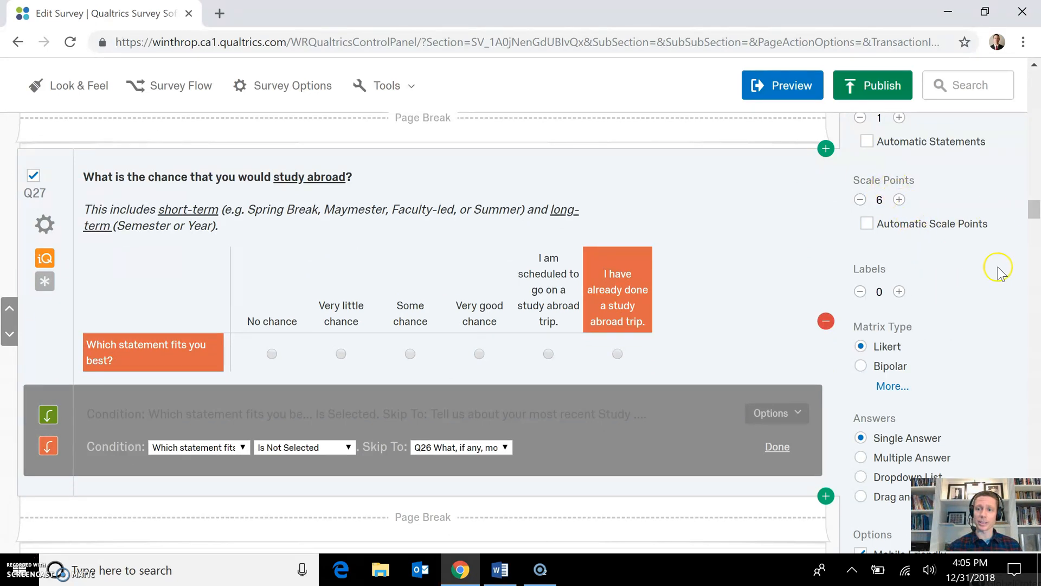
left_click_drag(1034, 216, 1035, 223)
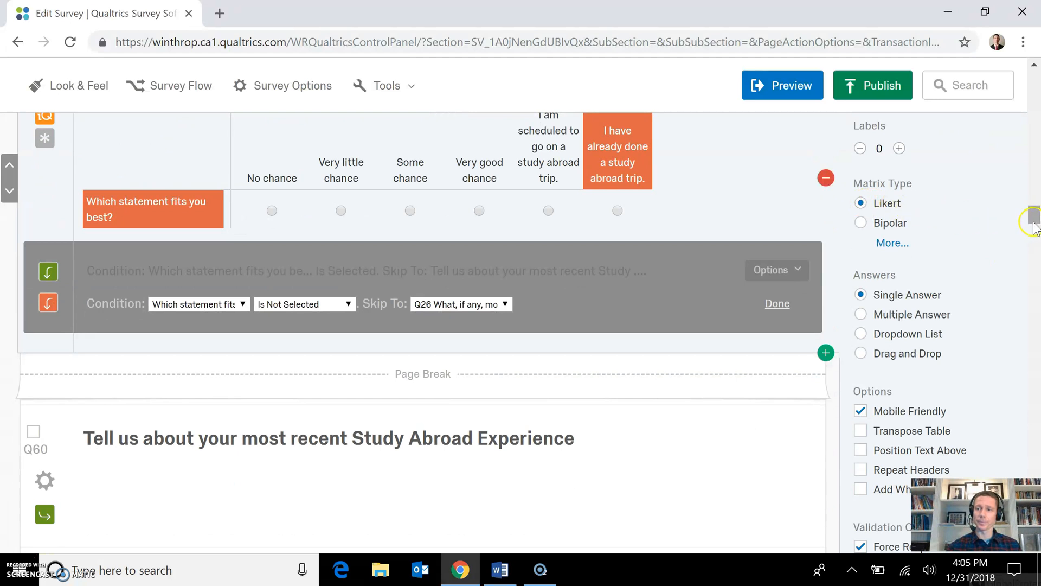
left_click_drag(1034, 216, 1035, 236)
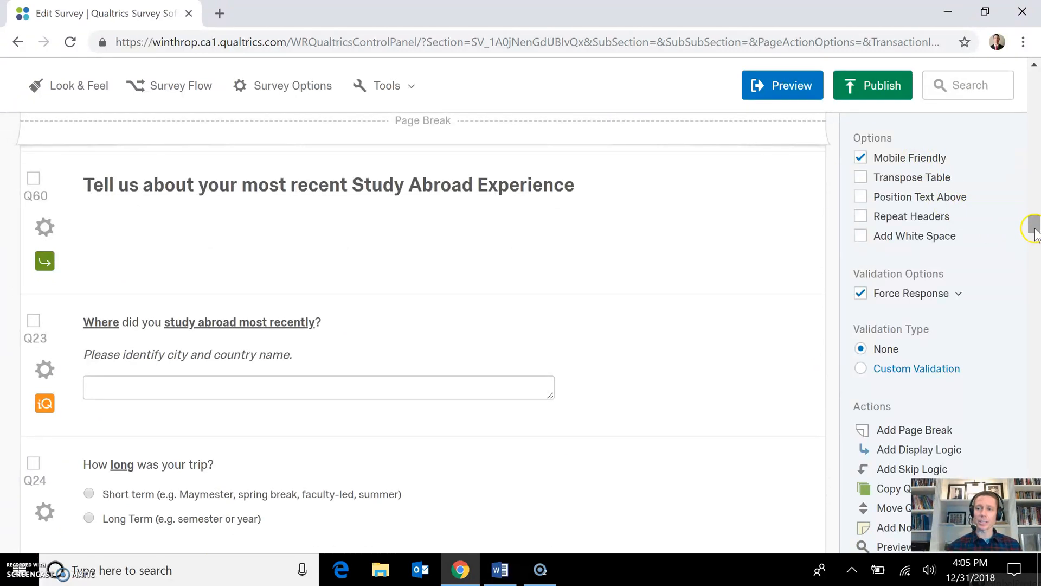
left_click_drag(1035, 223, 1035, 230)
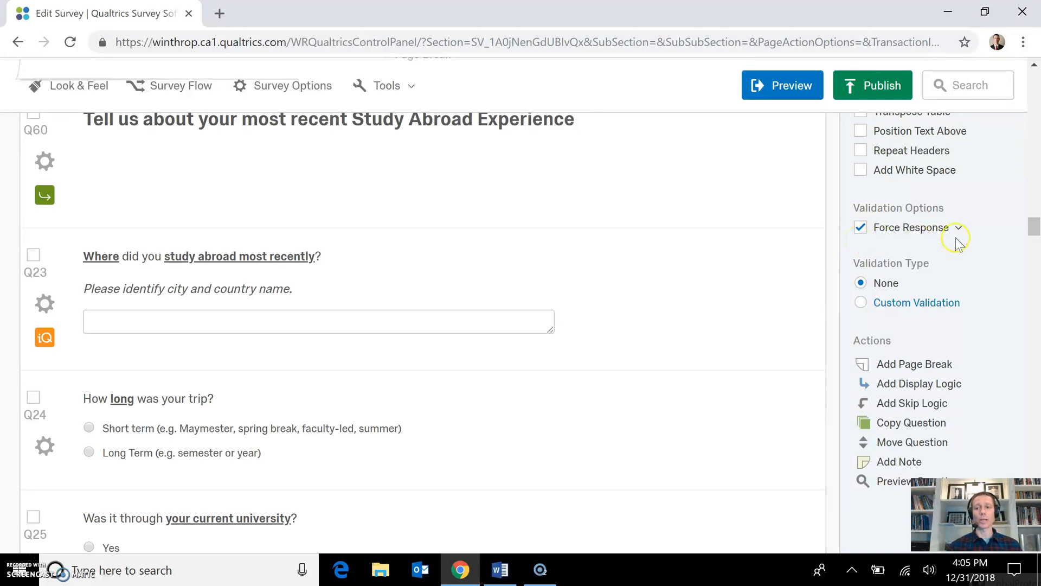
left_click_drag(1035, 231, 1033, 238)
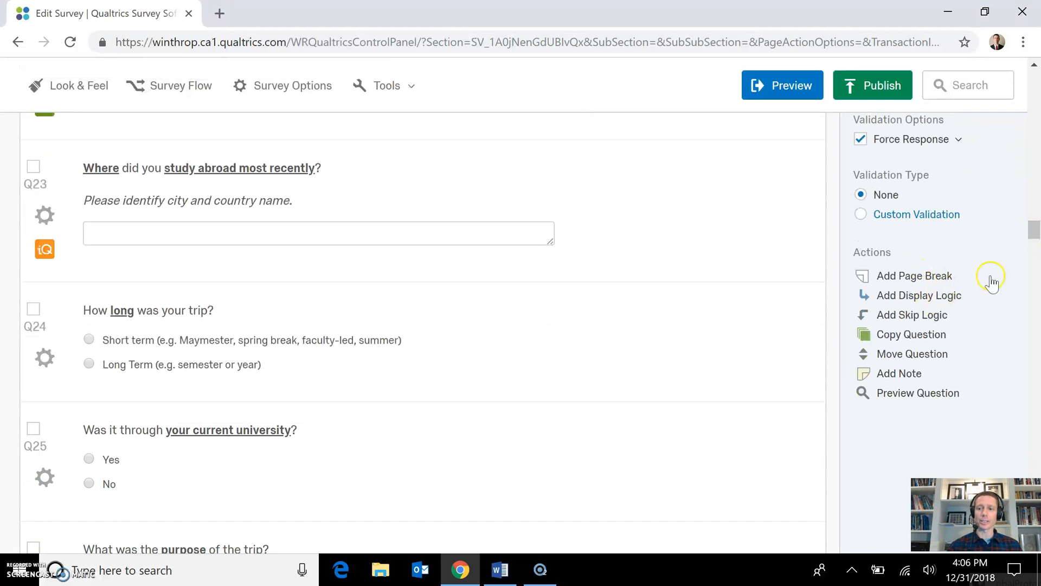
mouse_move(1034, 236)
left_mouse_down()
mouse_move(1036, 356)
mouse_move(1036, 341)
left_mouse_up()
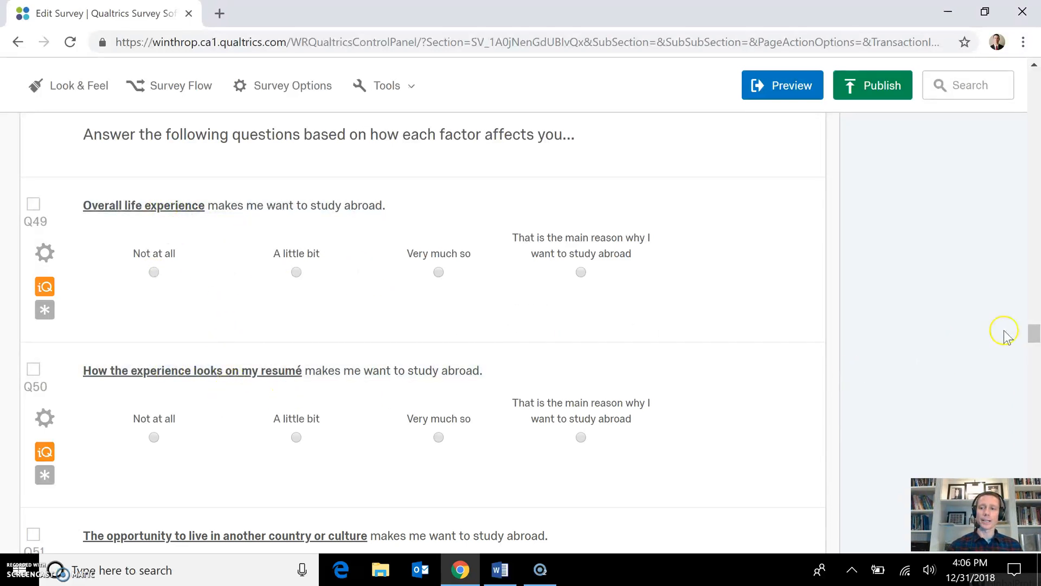
left_click_drag(1034, 333, 1034, 342)
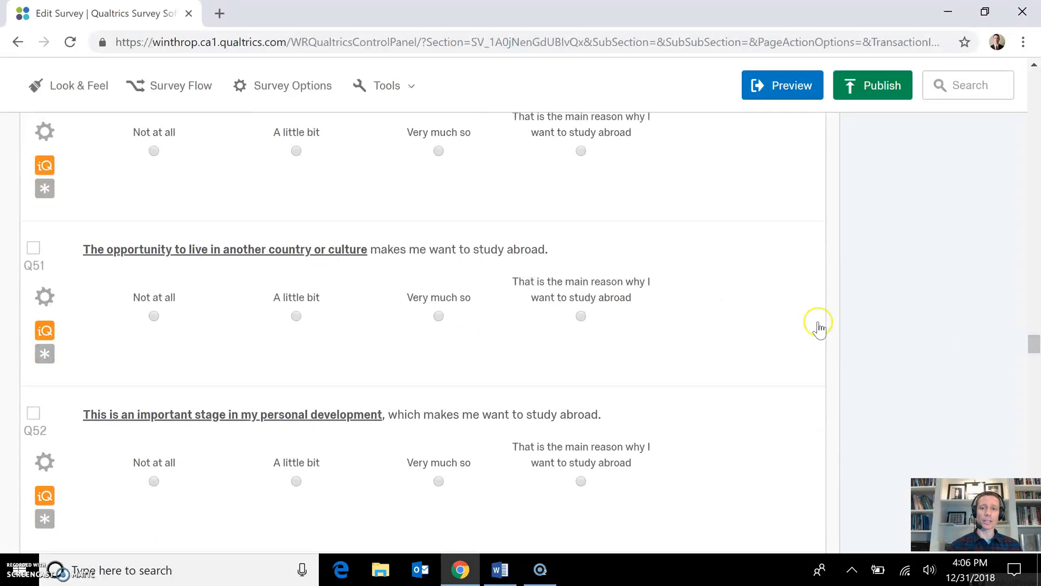
left_click_drag(1034, 342, 1034, 395)
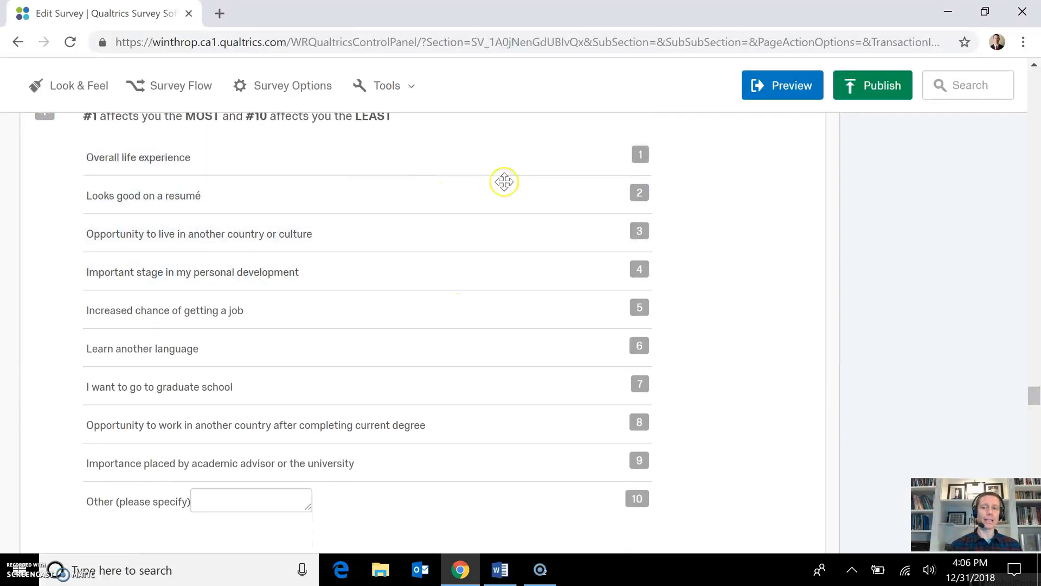
left_click_drag(1035, 396, 1035, 391)
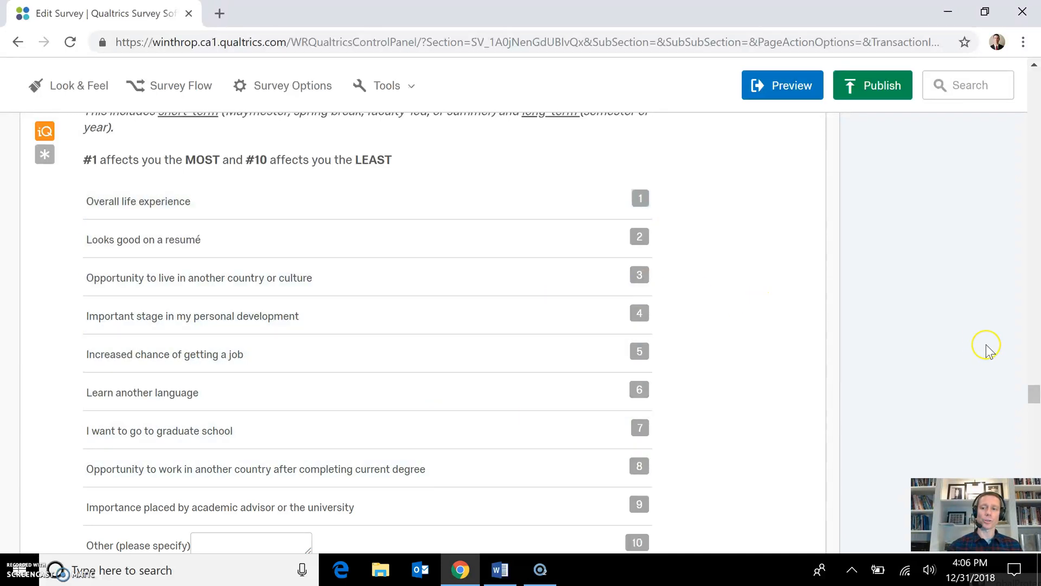
left_click_drag(1035, 392, 1034, 417)
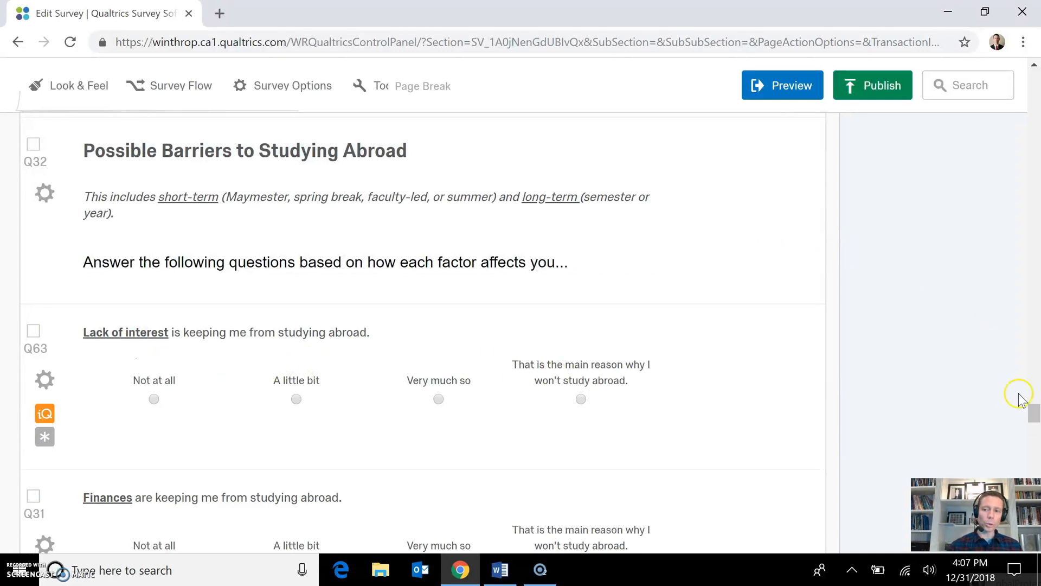
left_click_drag(1034, 411, 1023, 476)
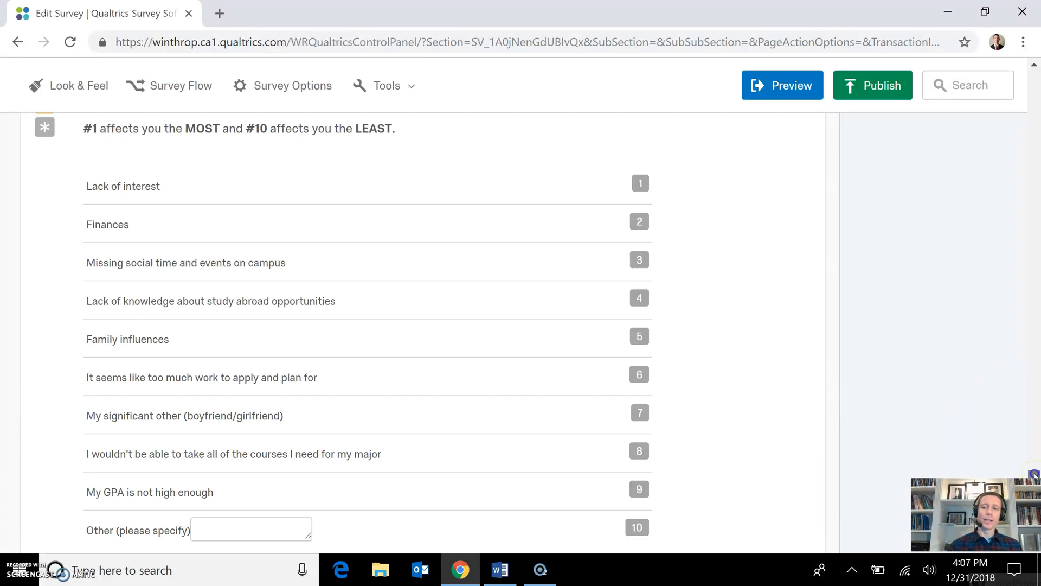
mouse_move(1033, 475)
left_mouse_down()
mouse_move(999, 269)
mouse_move(995, 346)
left_mouse_up()
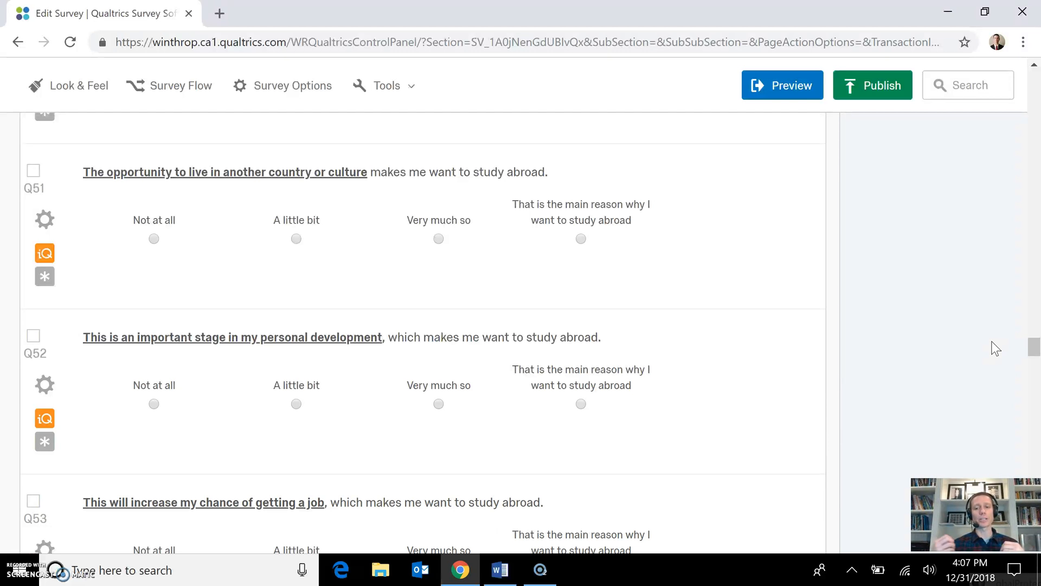
mouse_move(1035, 347)
left_mouse_down()
mouse_move(1033, 505)
mouse_move(1033, 443)
left_mouse_up()
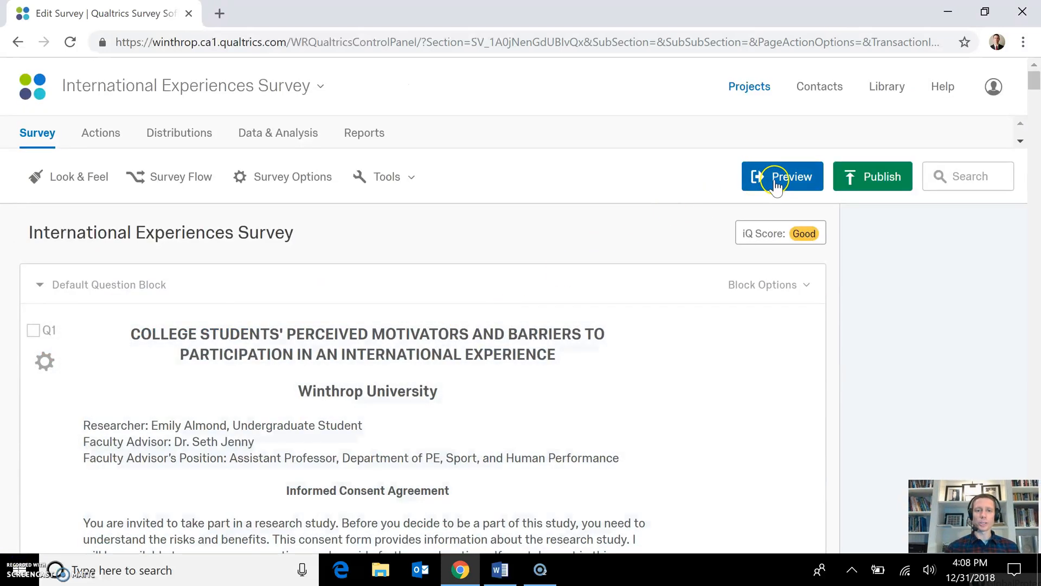
Start the survey Preview, agree to the consent statement and continue to Demographics.
left_click(778, 183)
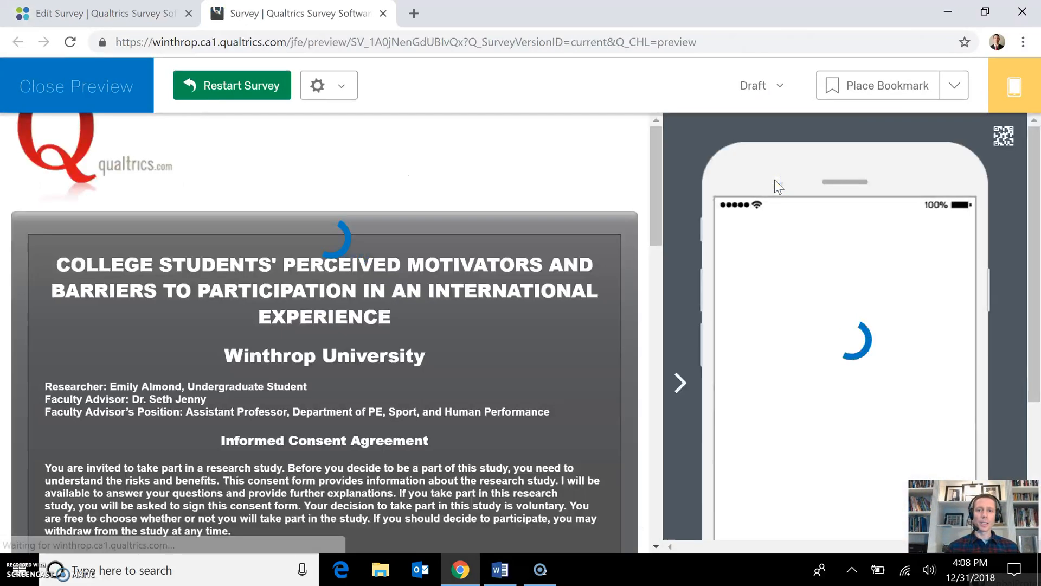
left_click_drag(657, 163, 648, 466)
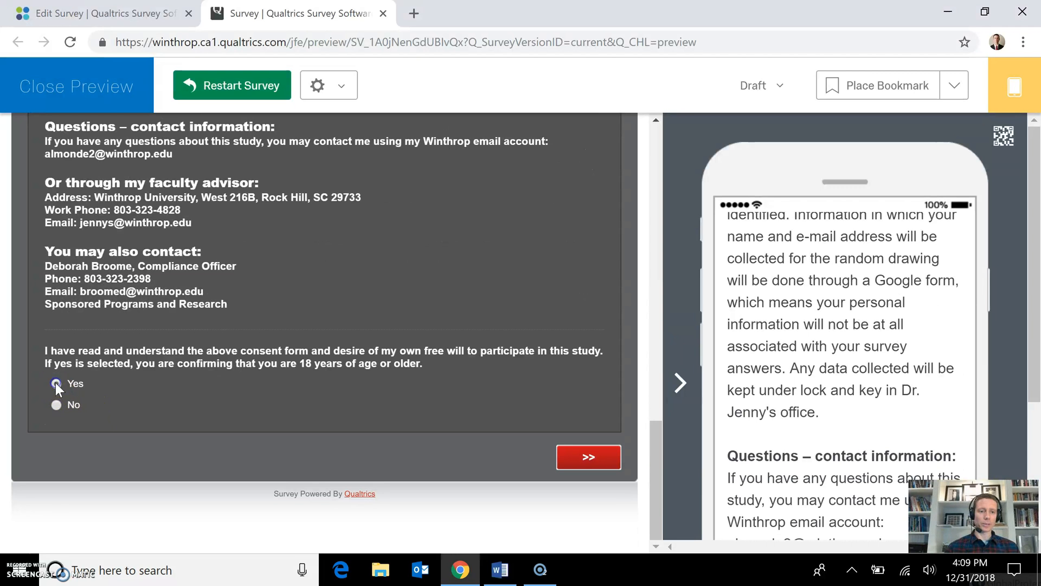
left_click(56, 383)
left_click(587, 460)
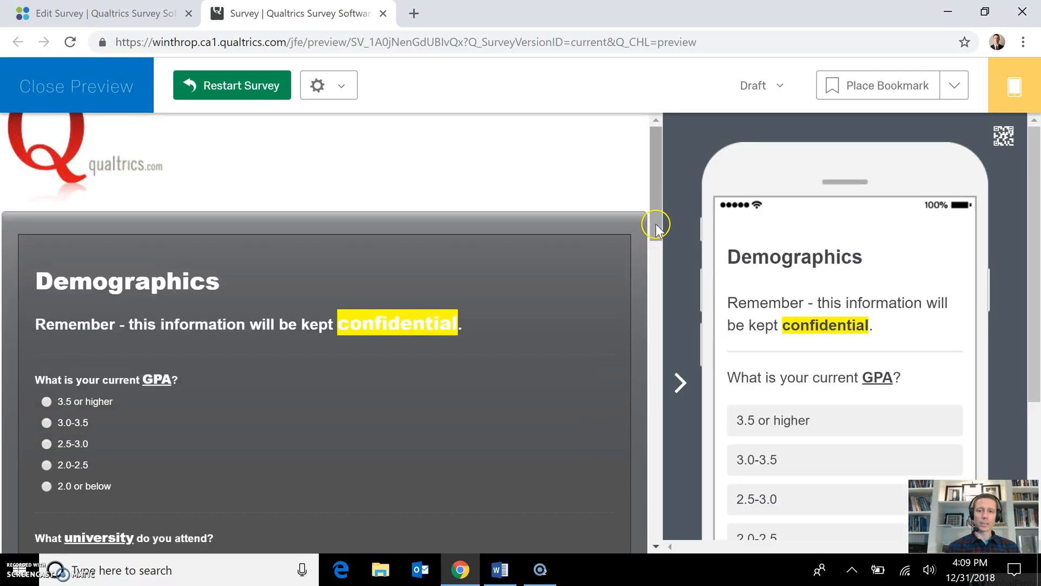
left_click_drag(655, 205, 655, 229)
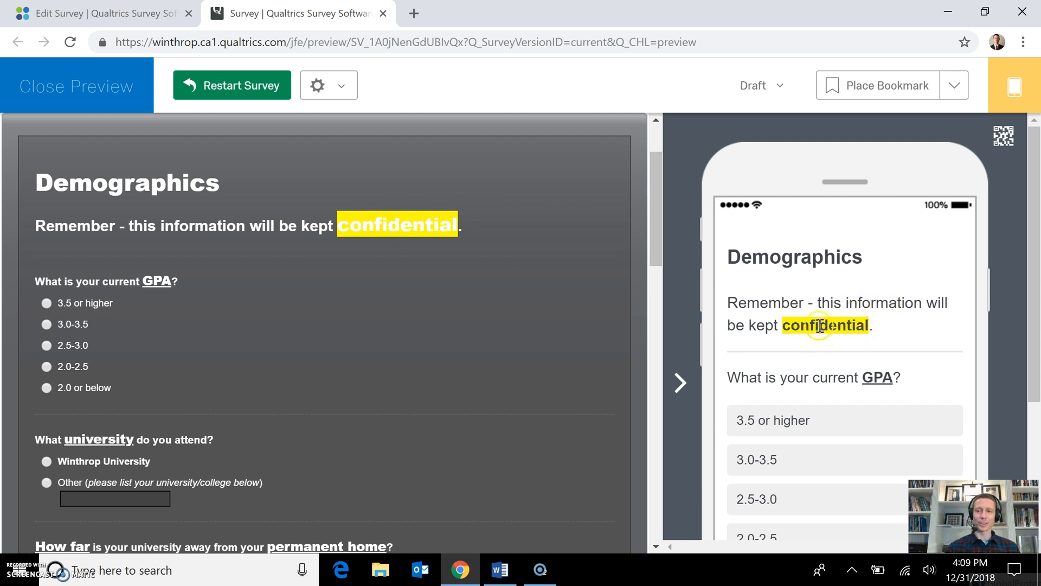
left_click_drag(657, 213, 657, 231)
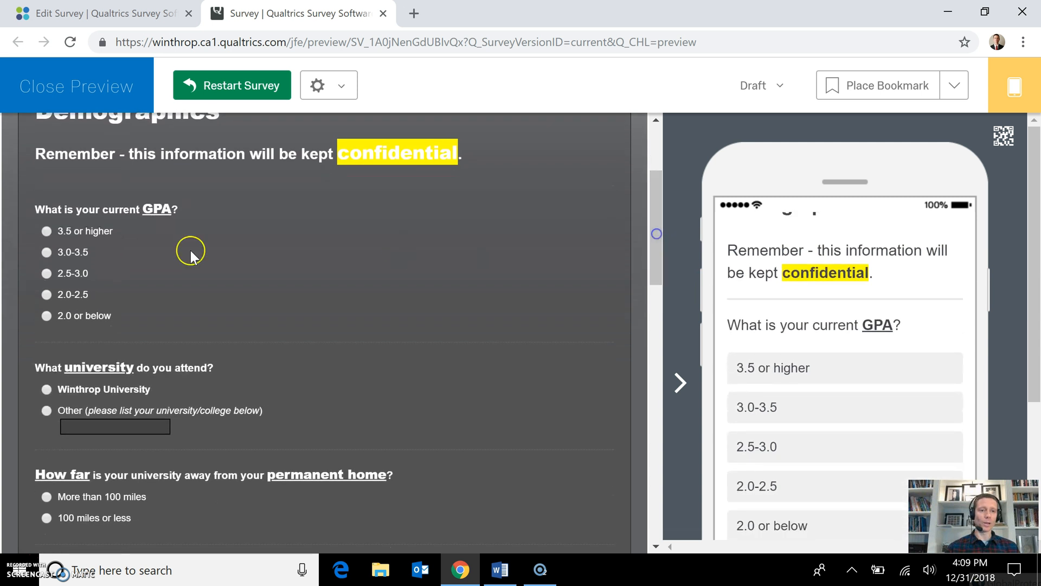
Answer GPA 3.5 or higher, more than 100 miles from home, no transfer, Sophomore, age 35.
left_click(47, 231)
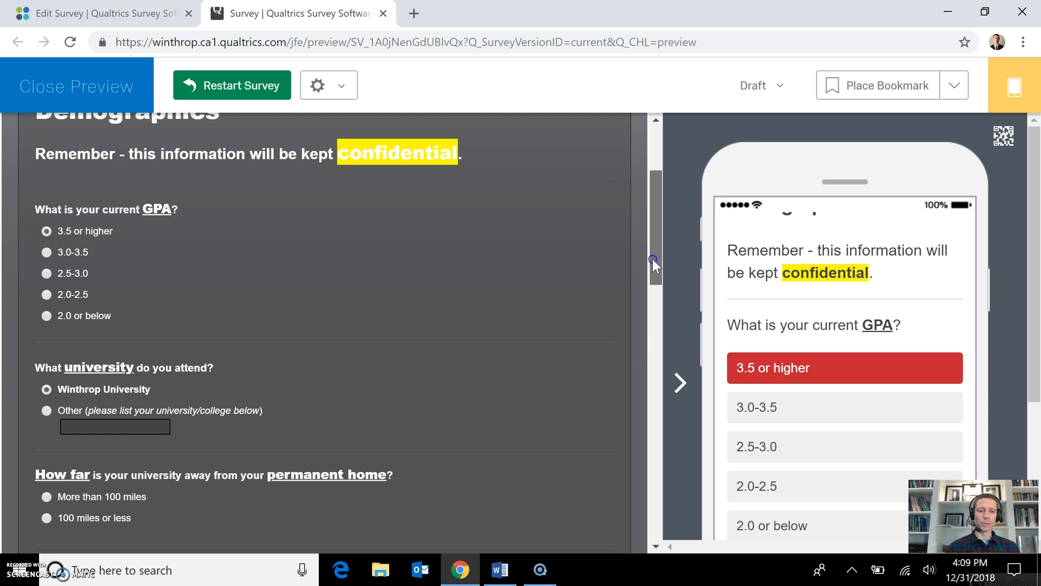
left_click_drag(656, 269, 655, 313)
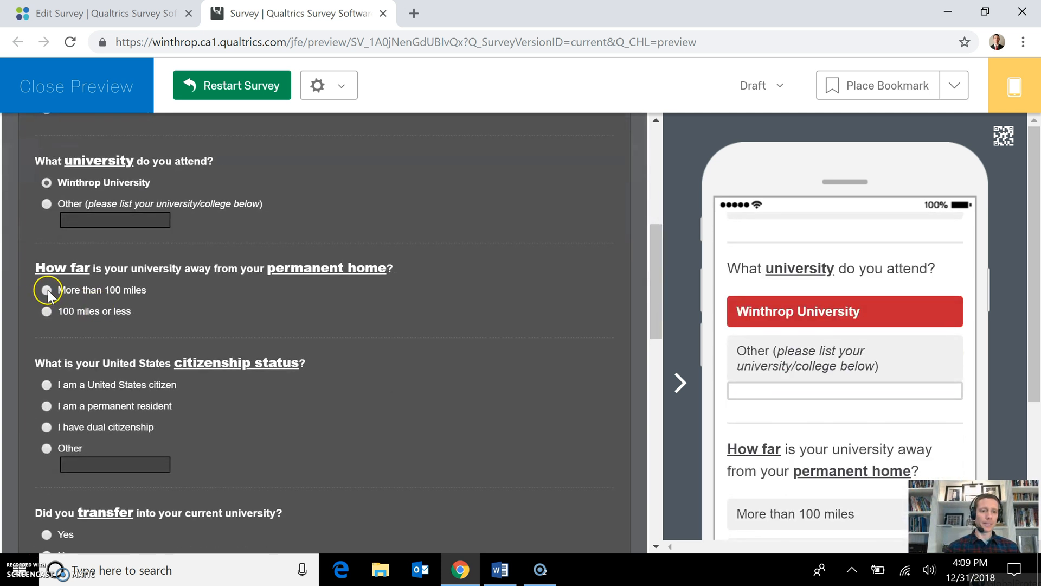
left_click(46, 290)
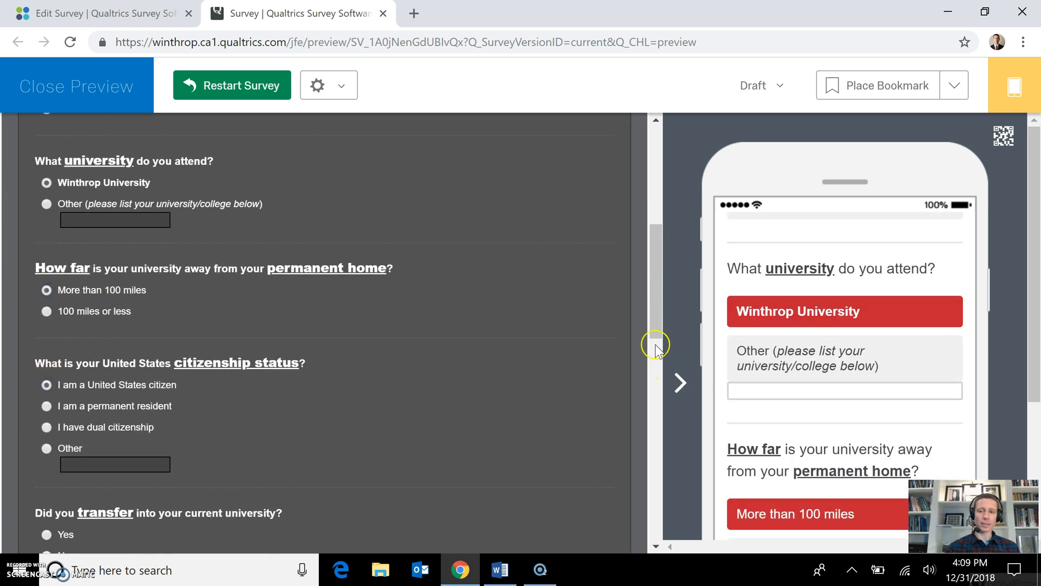
left_click_drag(656, 321, 656, 378)
left_click(46, 298)
left_click(209, 385)
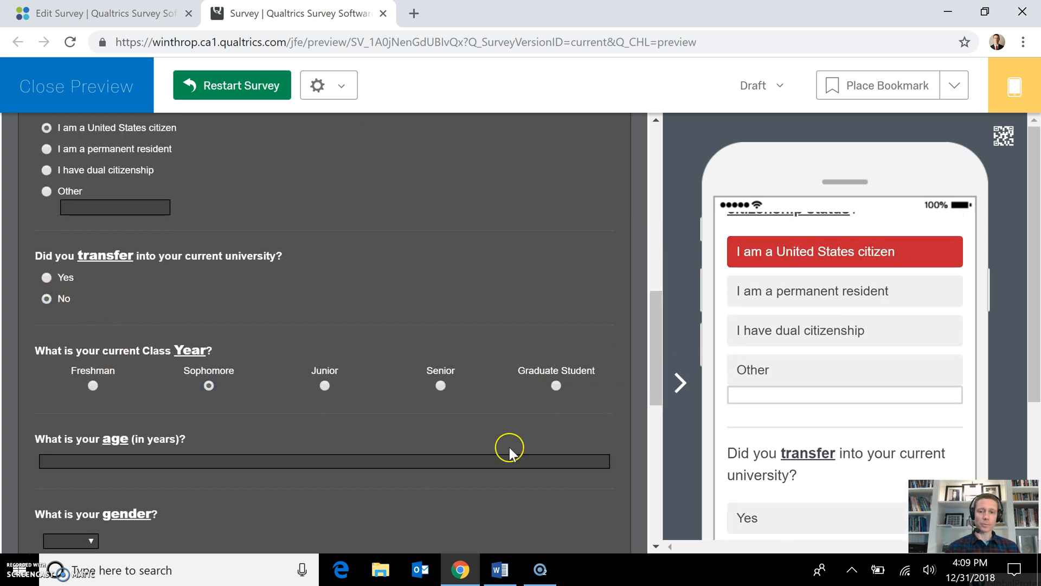
left_click(418, 460)
type("35")
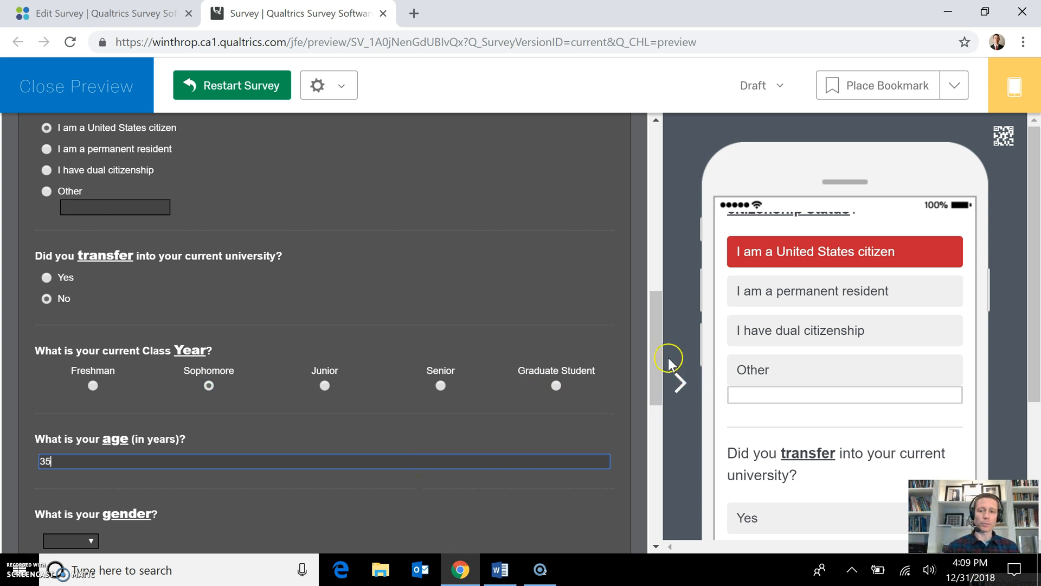
left_click_drag(656, 350, 658, 409)
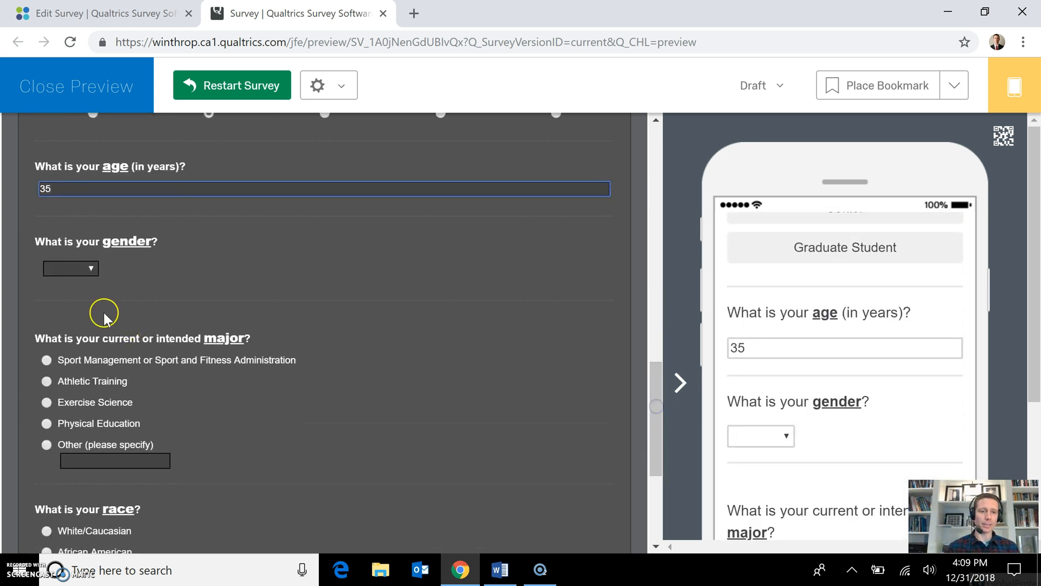
Choose Male as gender and Athletic Training as major, then submit the page.
left_click(89, 268)
left_click(59, 315)
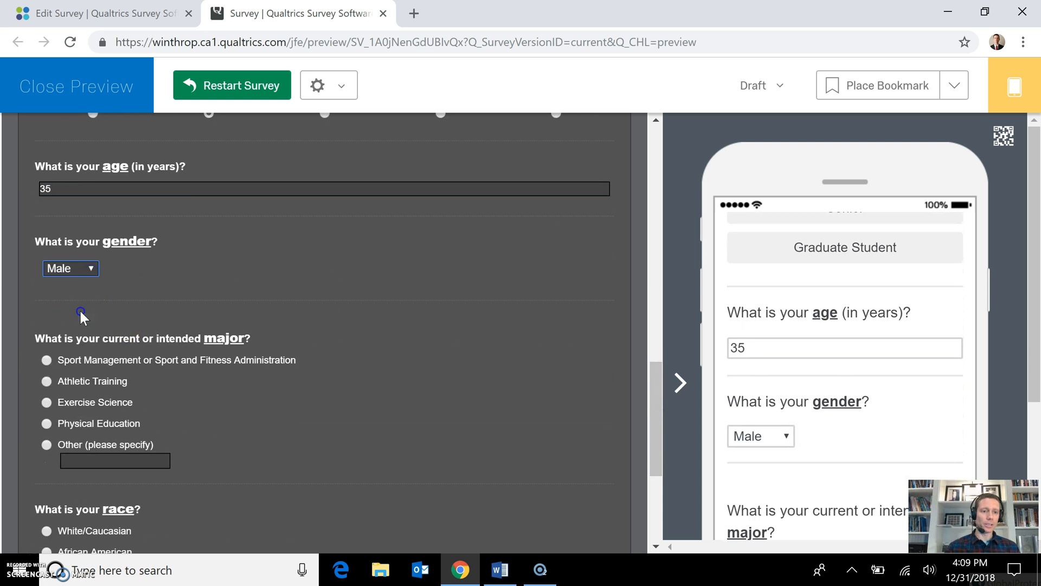
left_click(47, 381)
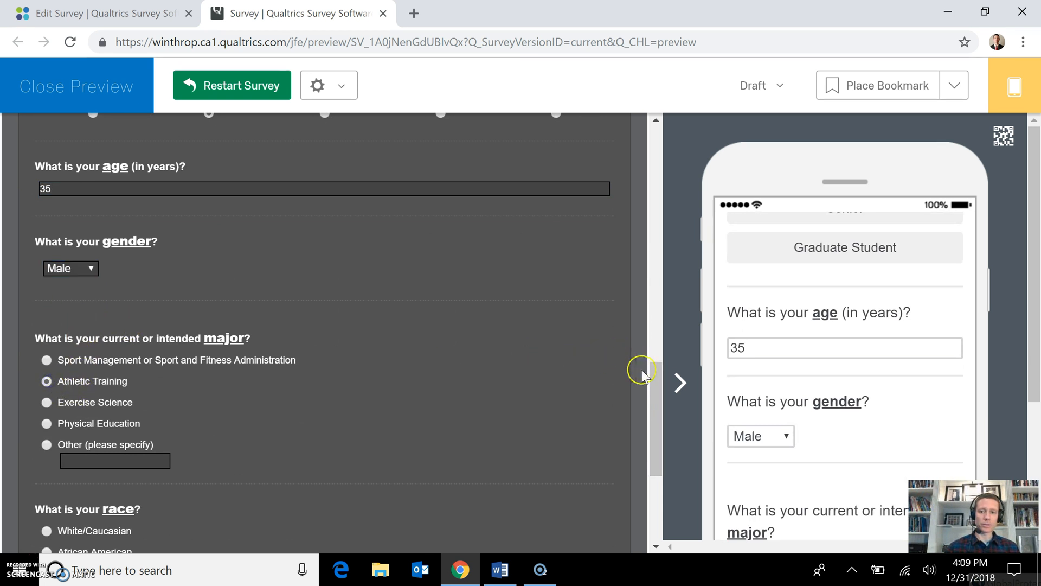
left_click_drag(656, 382, 656, 489)
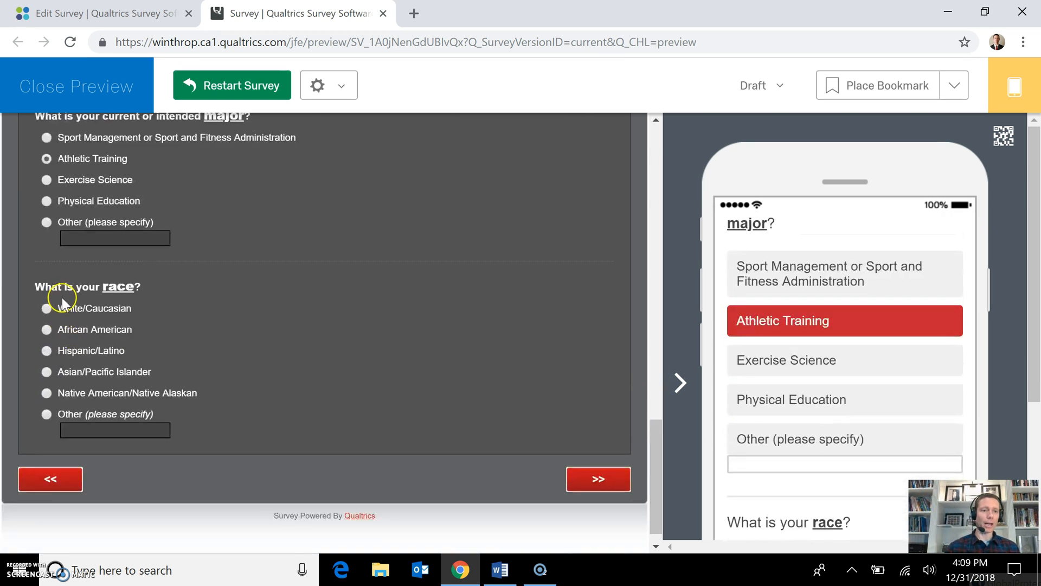
left_click(598, 479)
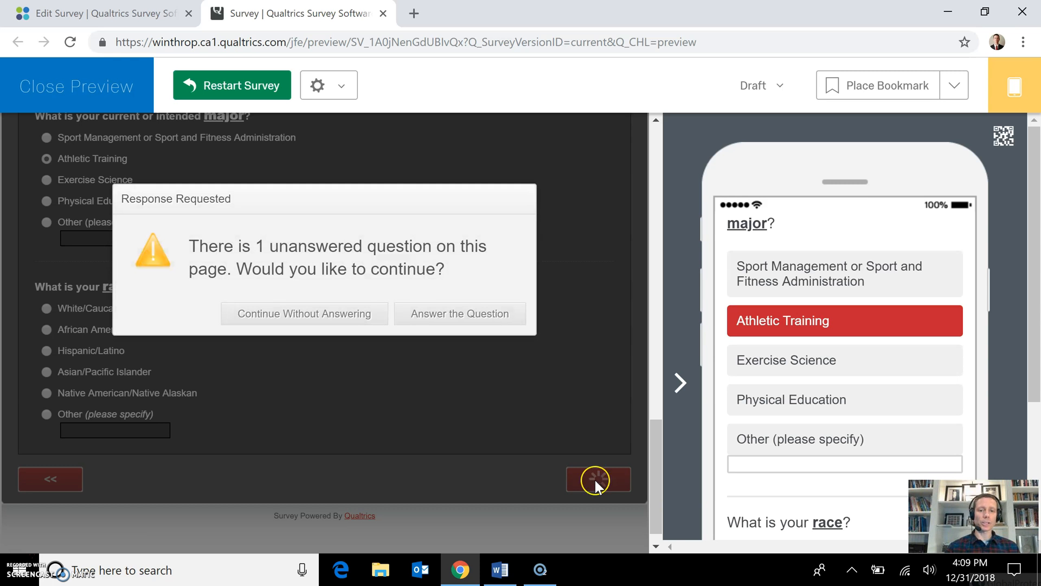
Return to the skipped race question, answer White/Caucasian and advance to the study-abroad chance question.
left_click(434, 319)
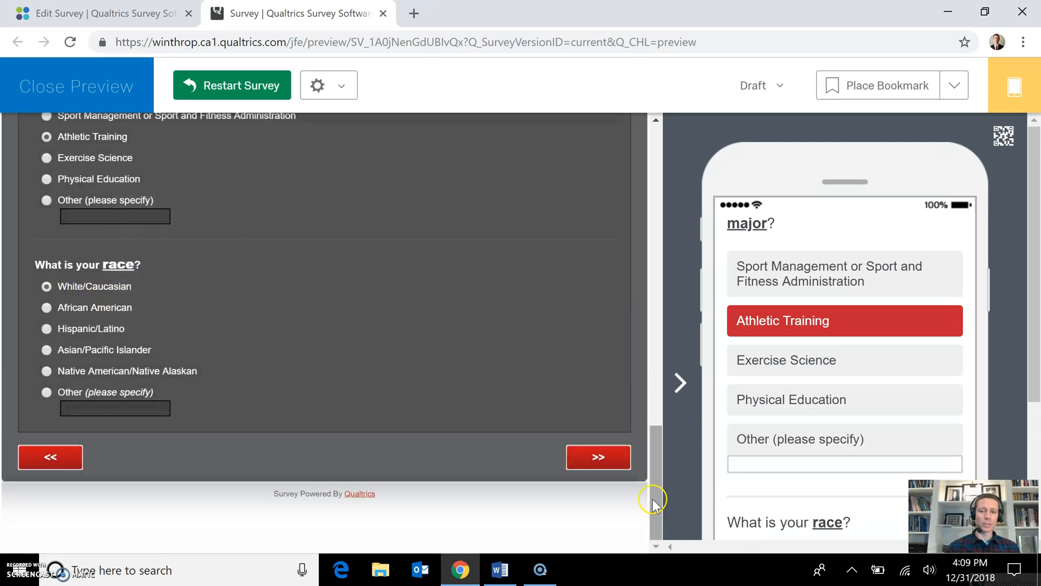
left_click(596, 457)
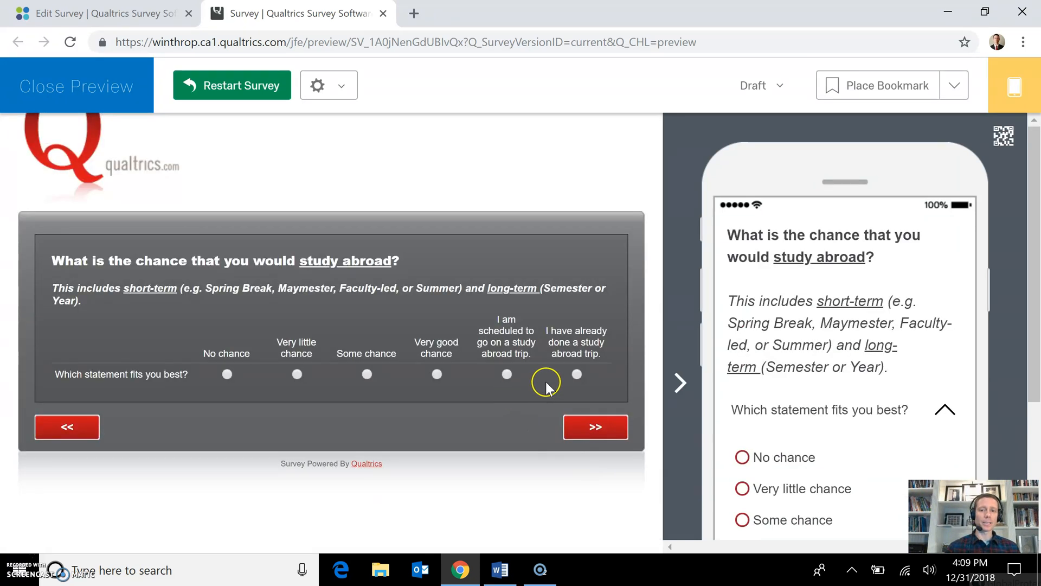
Answer Some chance to studying abroad and advance to the motivators and barriers page.
left_click(367, 375)
left_click(595, 428)
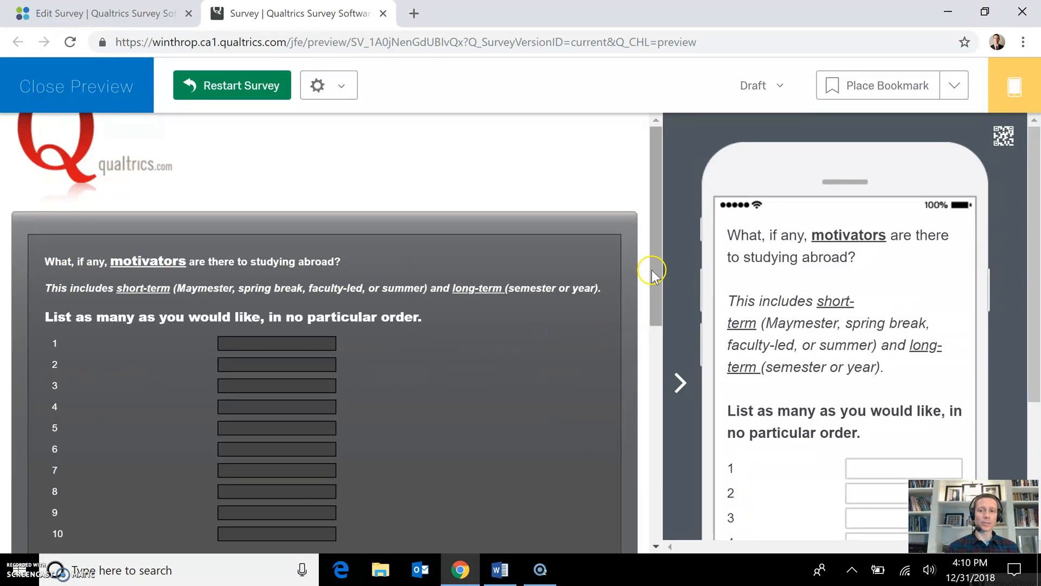
left_click_drag(654, 270, 654, 293)
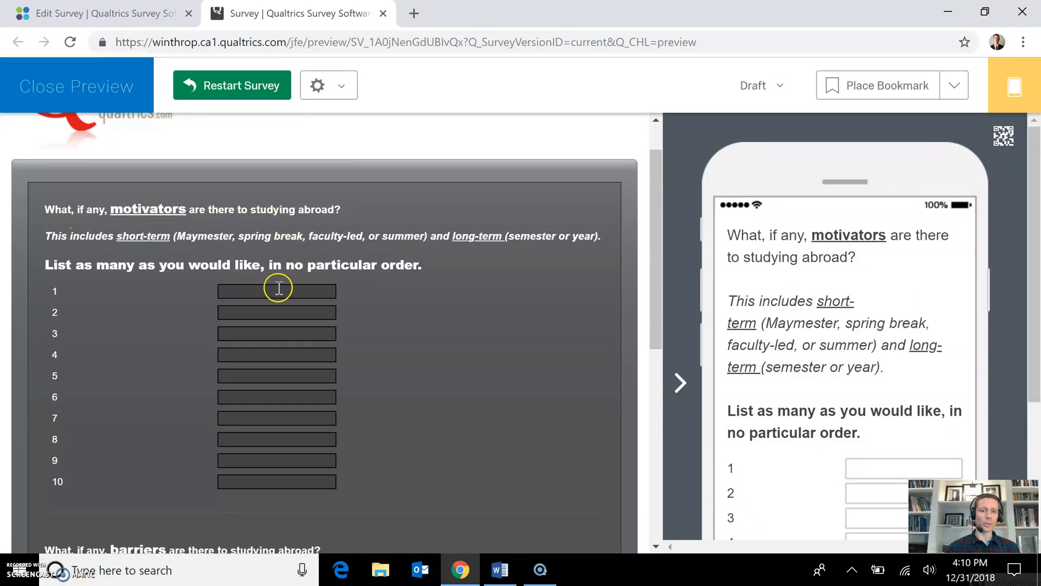
left_click_drag(656, 254, 655, 473)
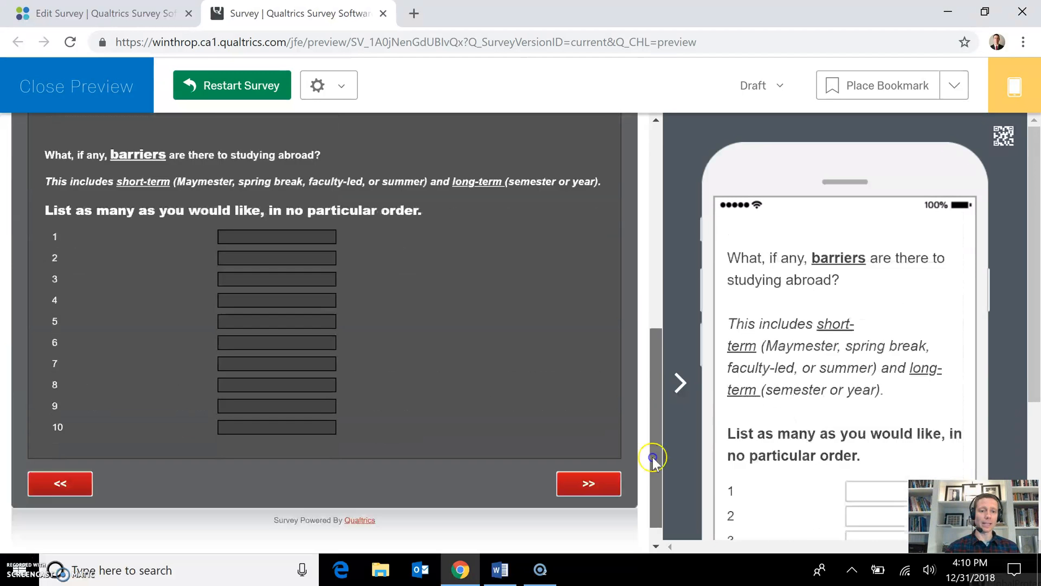
Go back and change the answer to having already done a study abroad trip, revealing the past-trip questions.
left_click(60, 483)
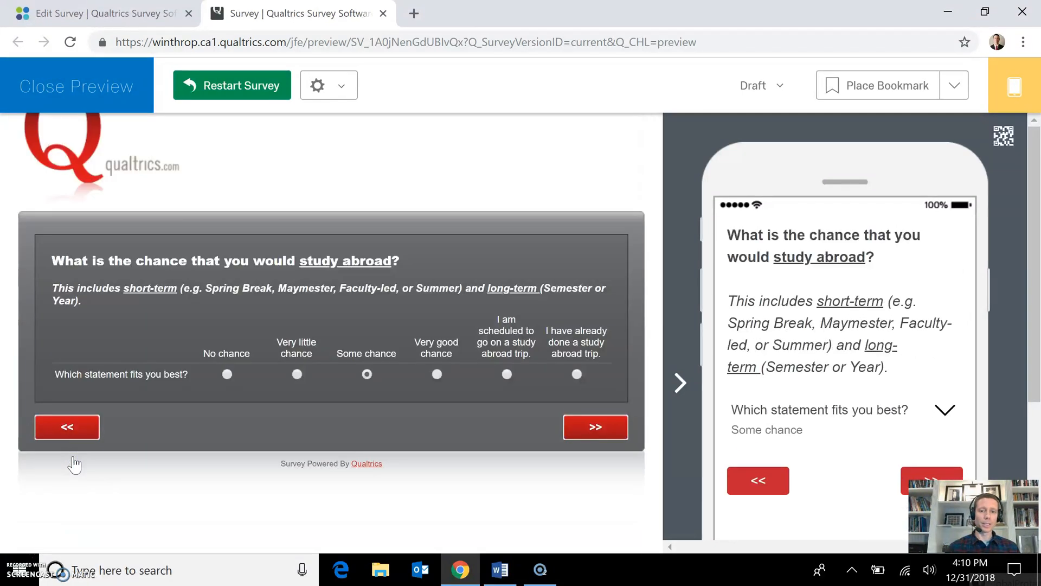
left_click(577, 374)
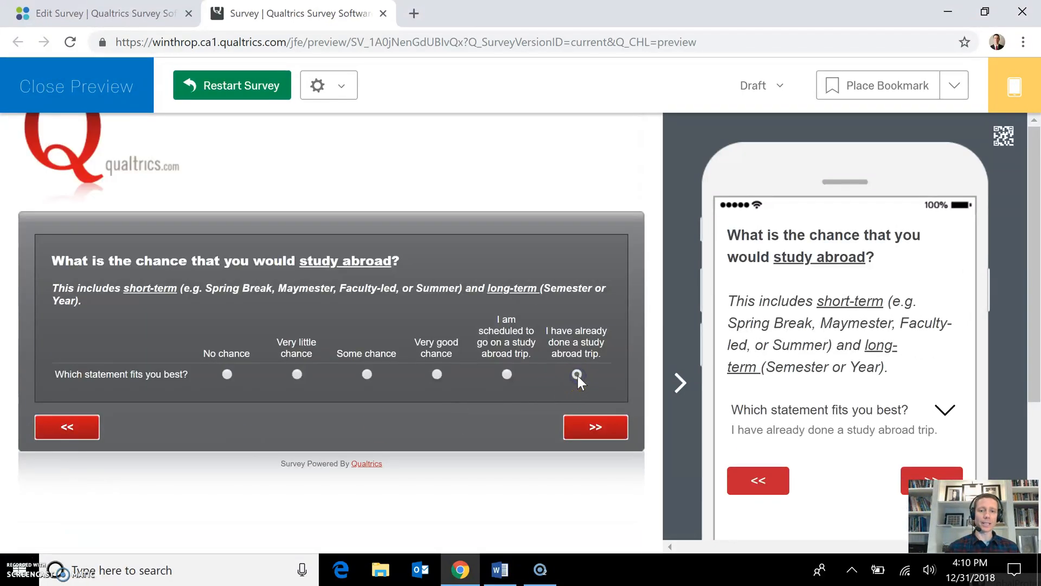
left_click(594, 426)
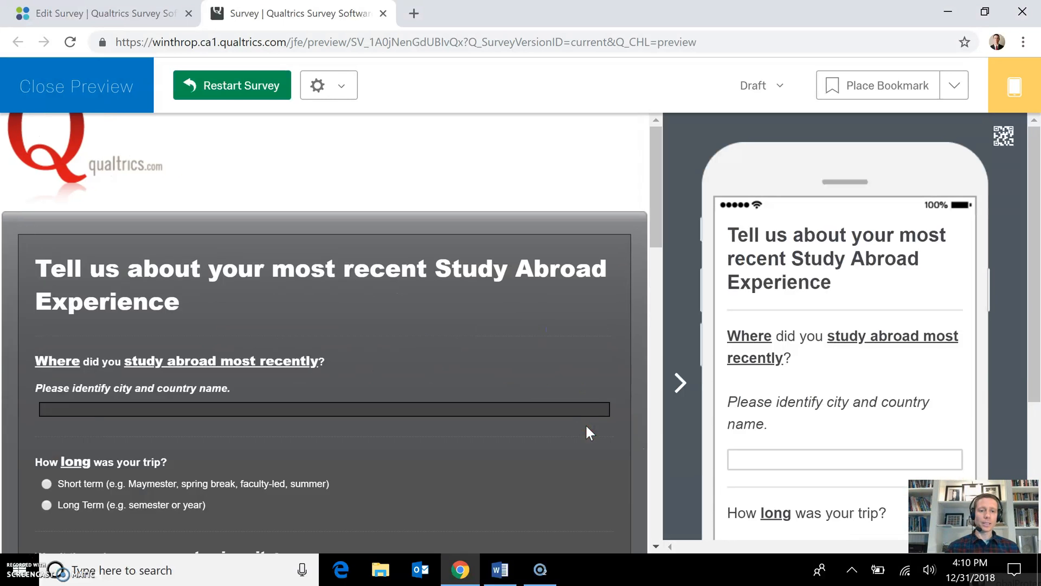
left_click_drag(660, 213, 660, 248)
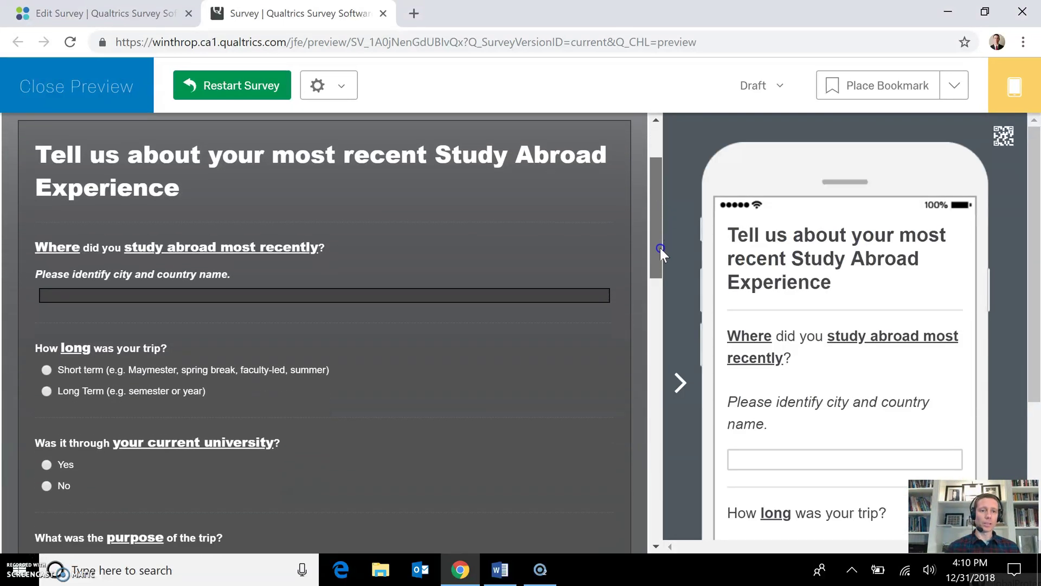
Begin the most-recent study abroad location question, then close the preview with Ctrl+W.
left_click(107, 294)
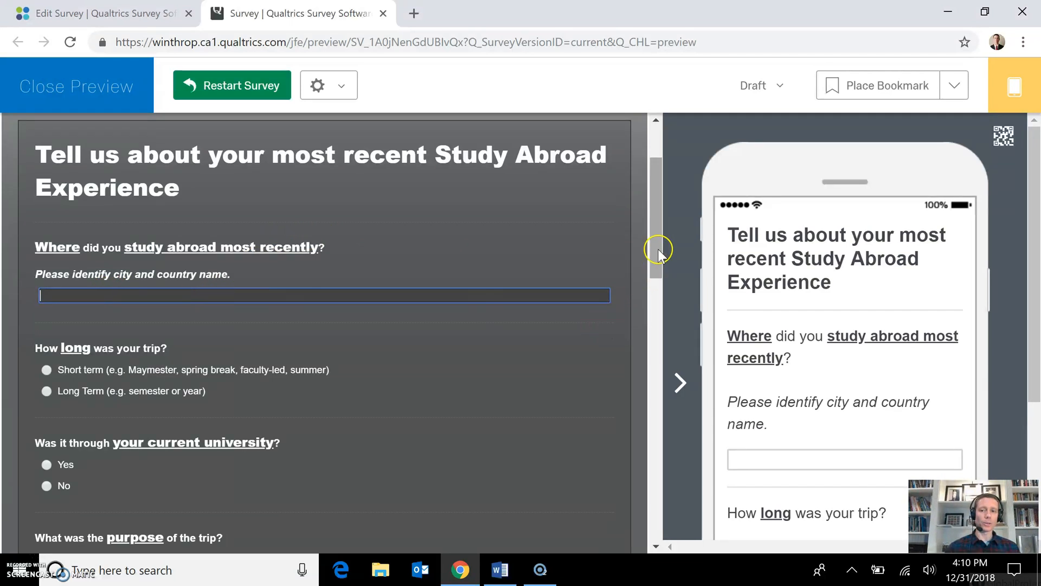
left_click_drag(660, 248, 655, 504)
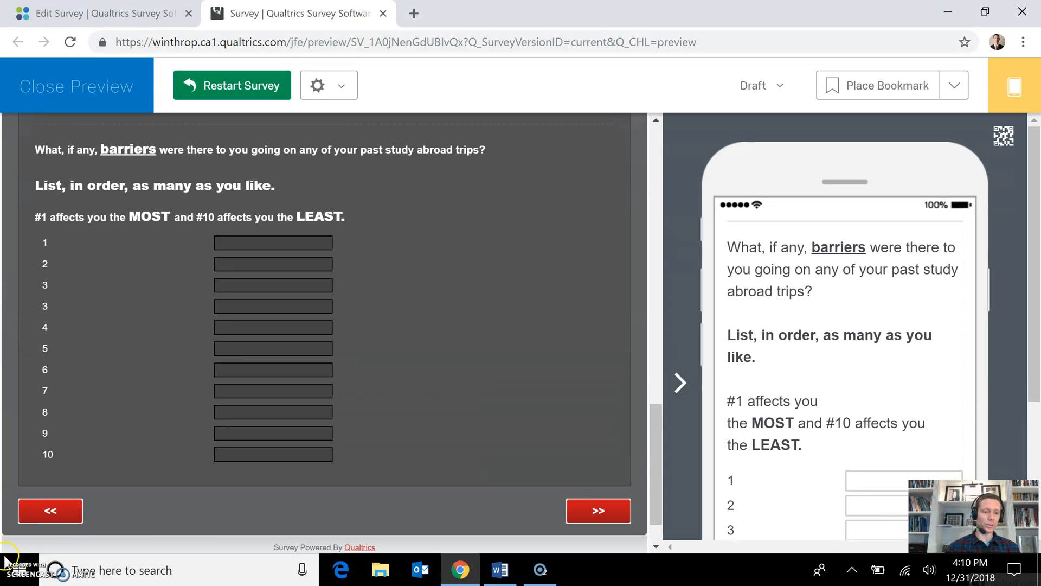
key("ctrl+w")
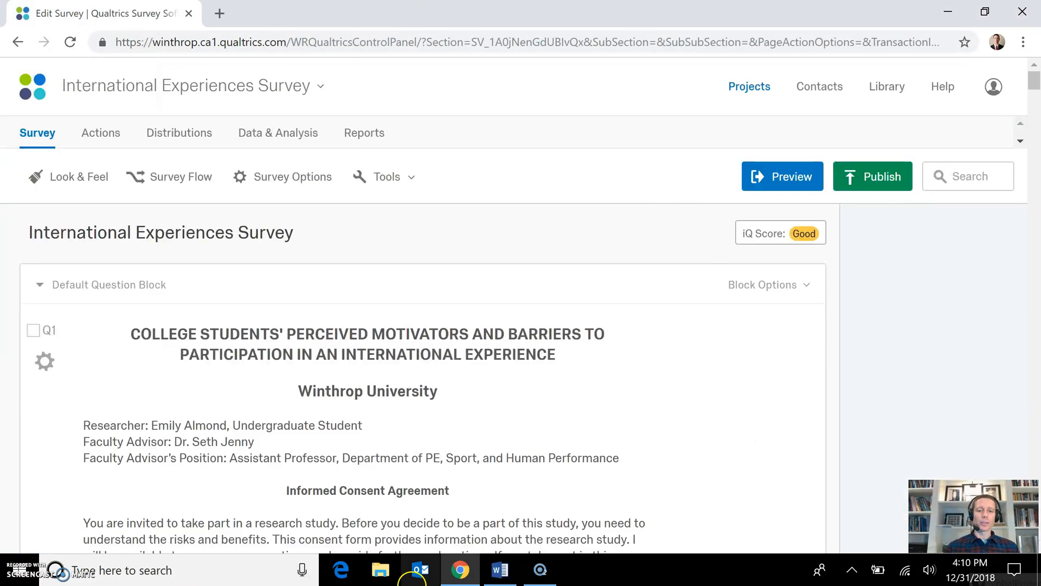
left_click(502, 569)
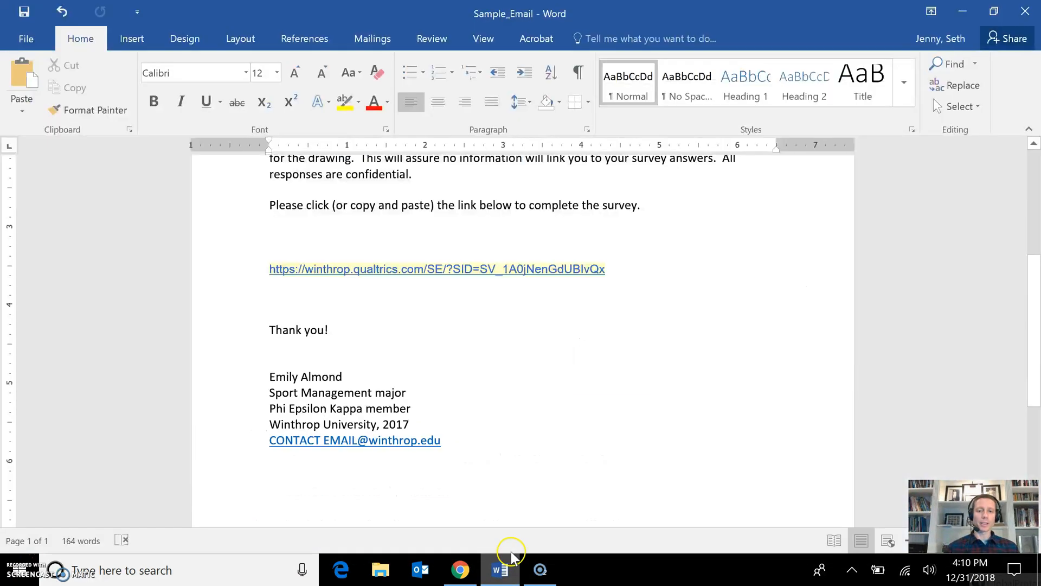
mouse_move(1033, 326)
left_mouse_down()
mouse_move(1033, 237)
mouse_move(1035, 249)
left_mouse_up()
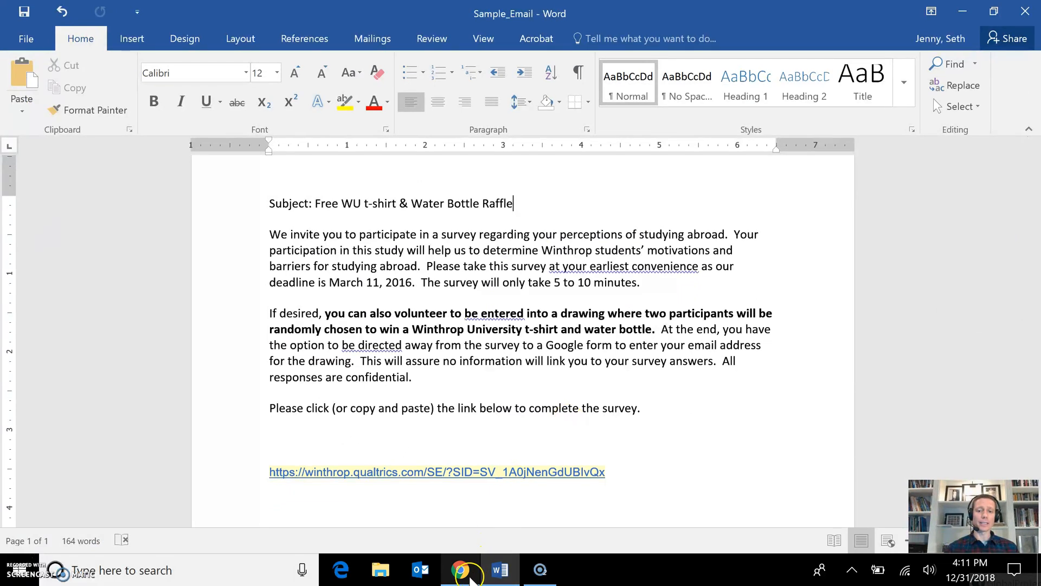
left_click(460, 570)
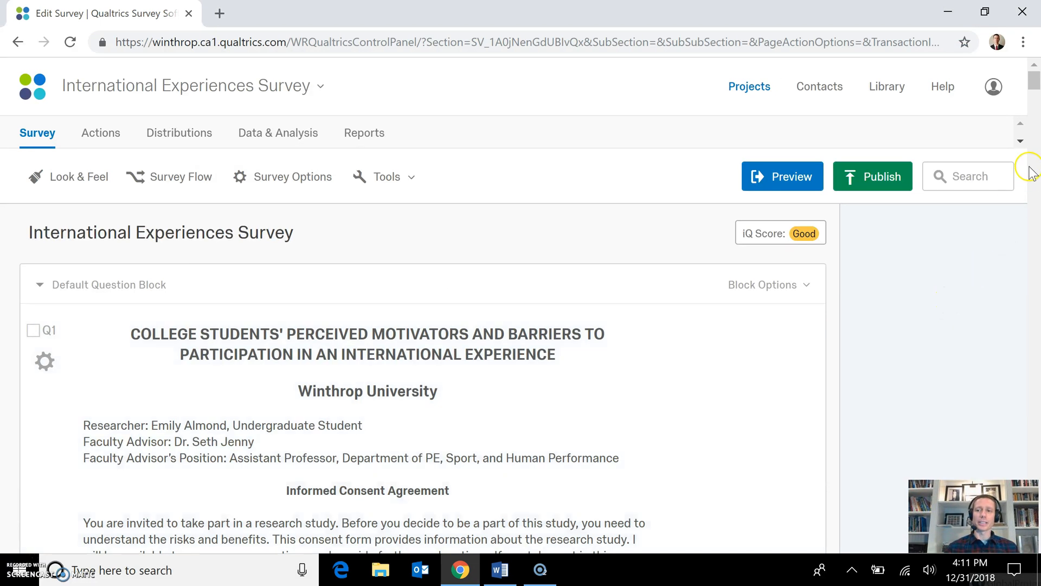
left_click_drag(1035, 91, 1035, 89)
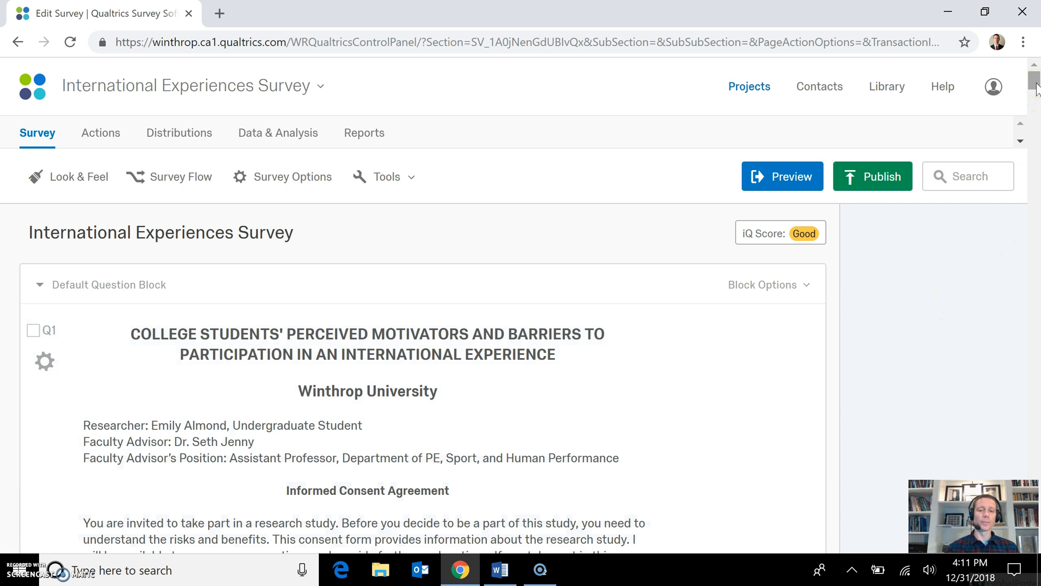